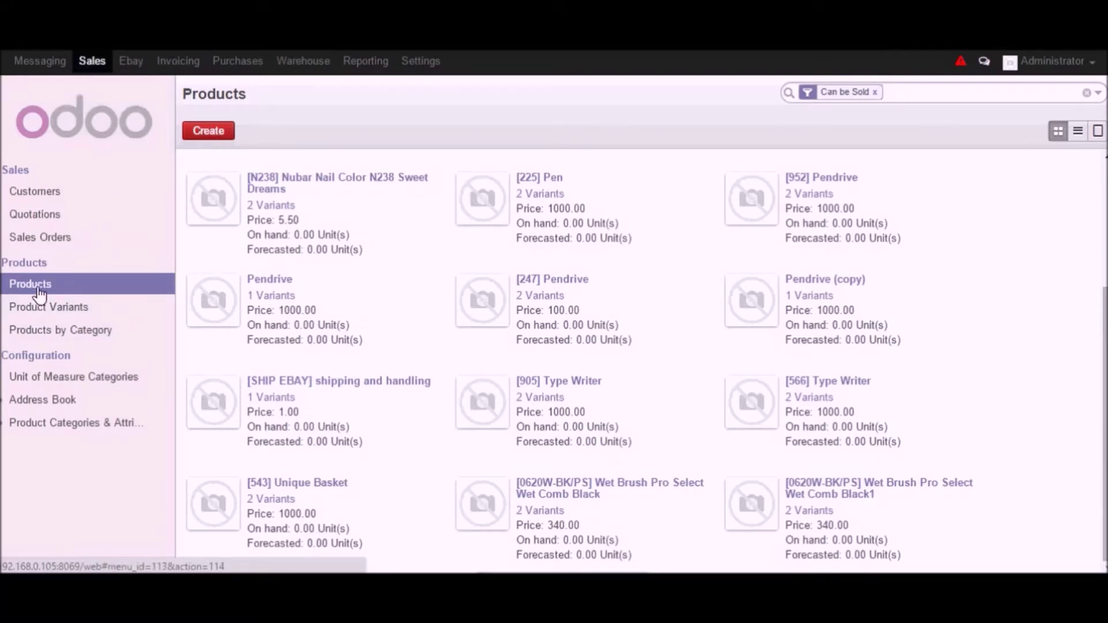
Open the Americas Pendrive product variant from the product variants list and put it into edit mode
click(53, 311)
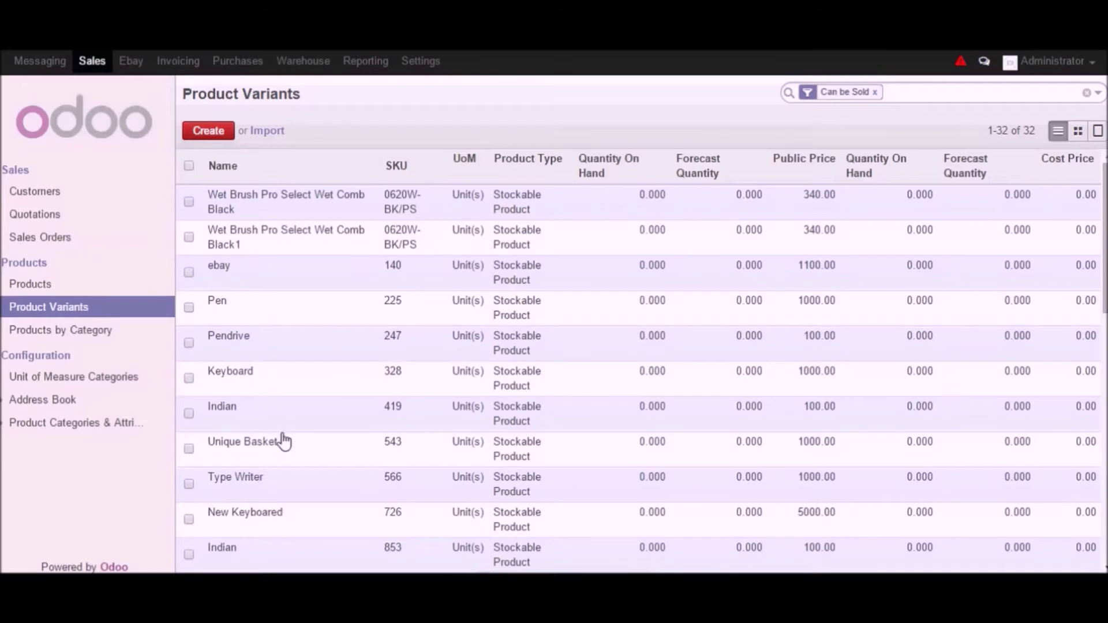
scroll(294, 490, down, 4)
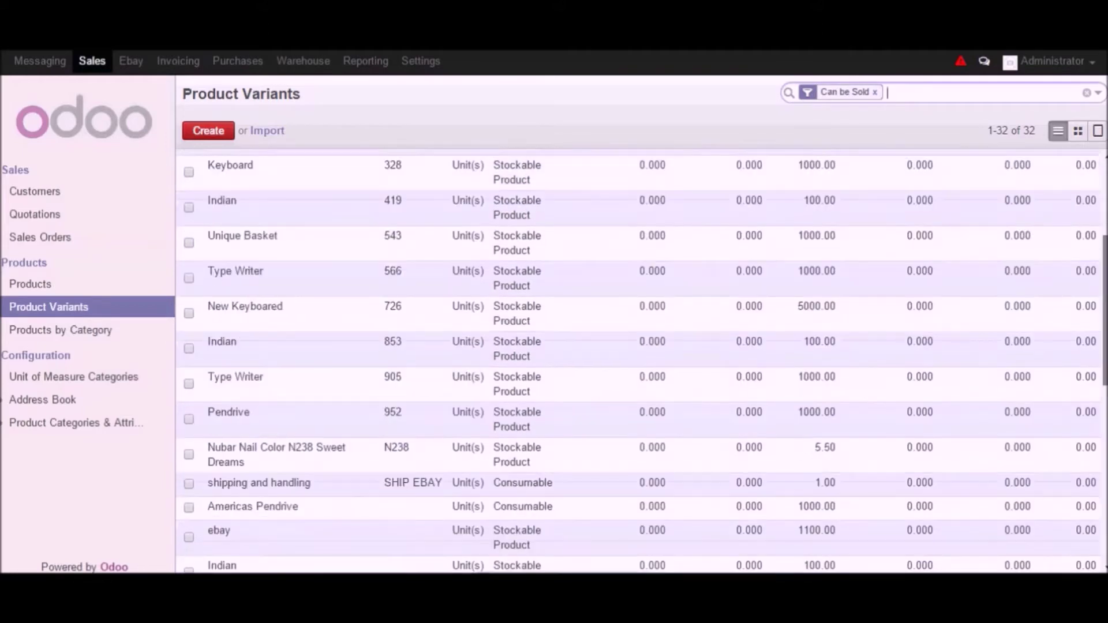
scroll(479, 340, down, 4)
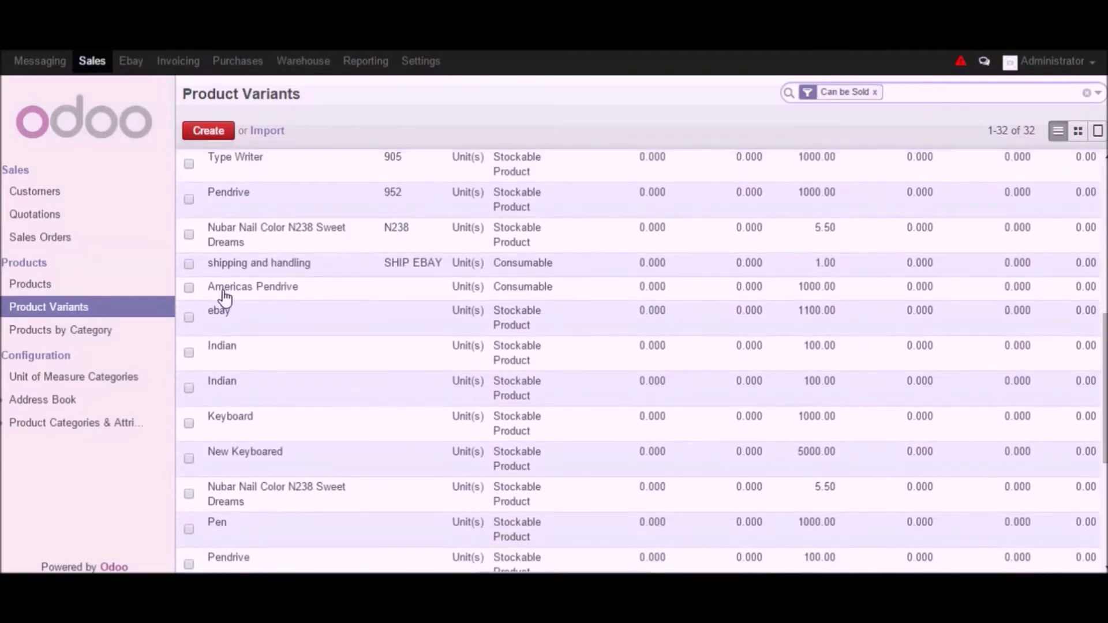
click(225, 294)
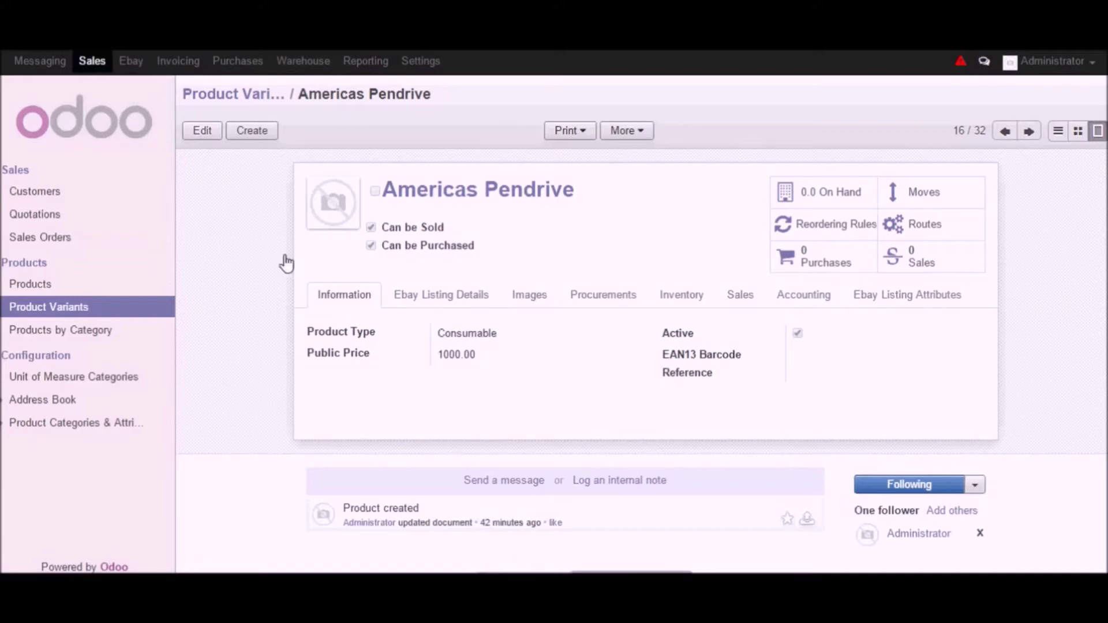
click(203, 131)
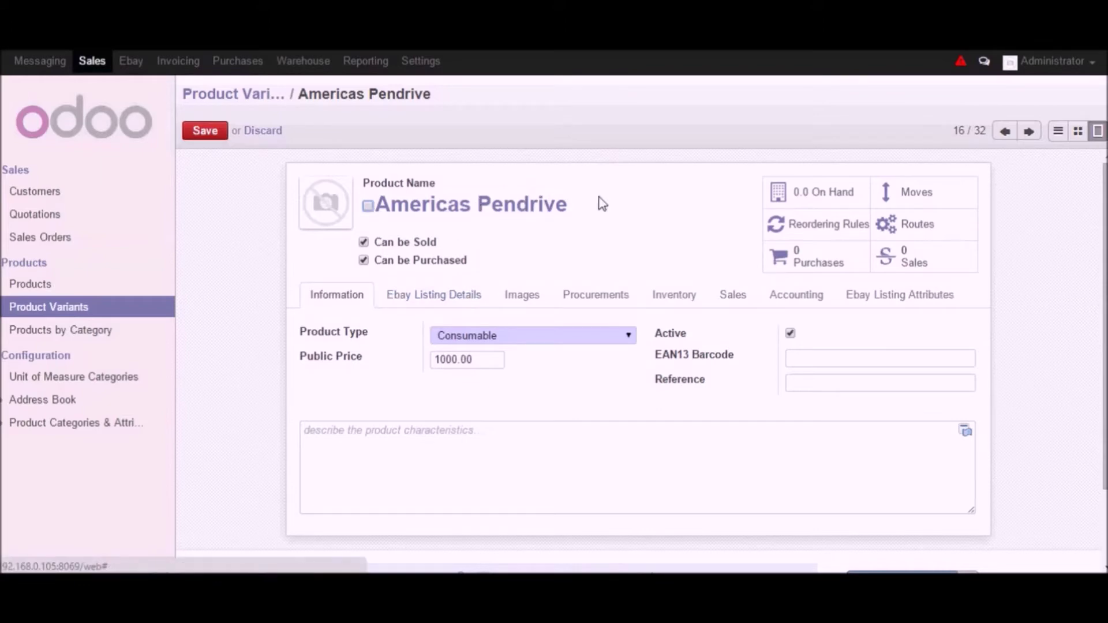
drag(593, 203, 369, 206)
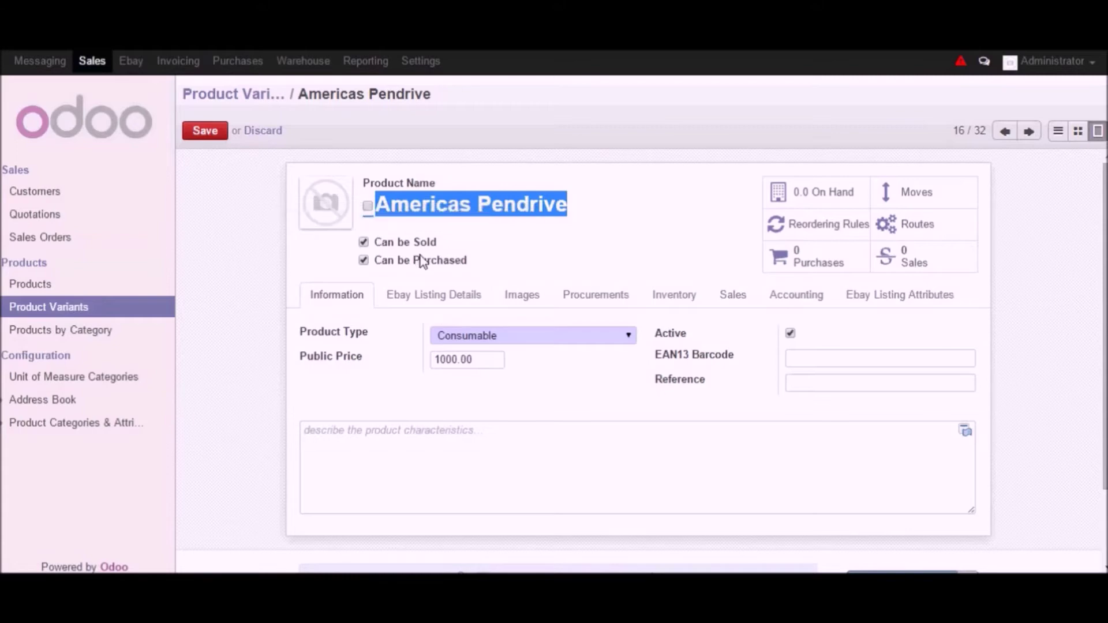
Open the Americas Pendrive entry in the eBay listing details and review its item ID, title, subtitle, shop and quantity fields
click(411, 301)
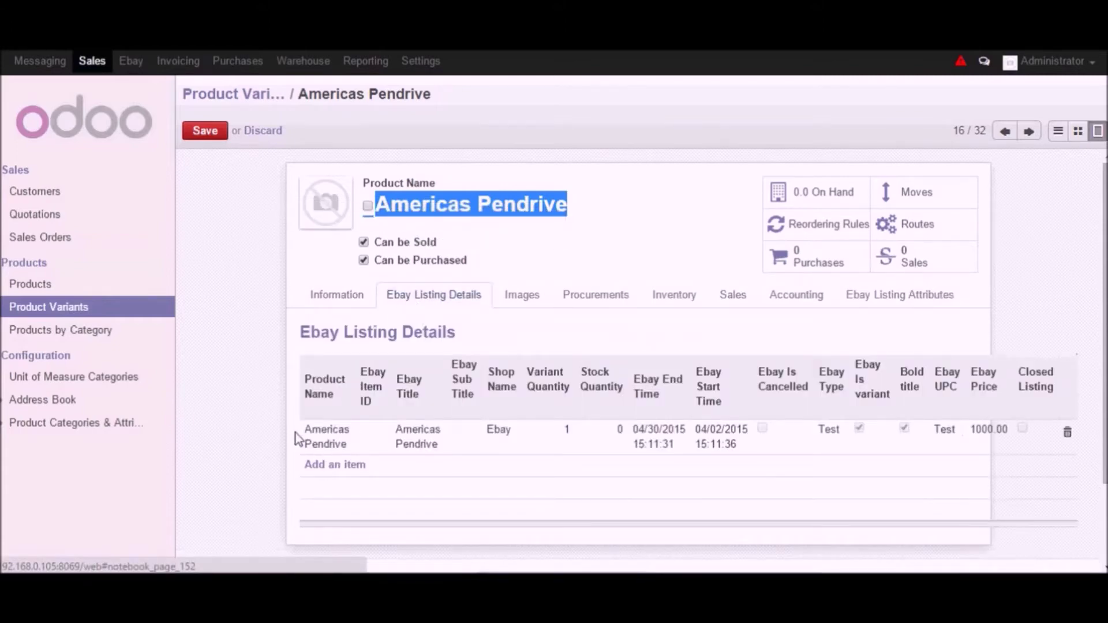
click(325, 448)
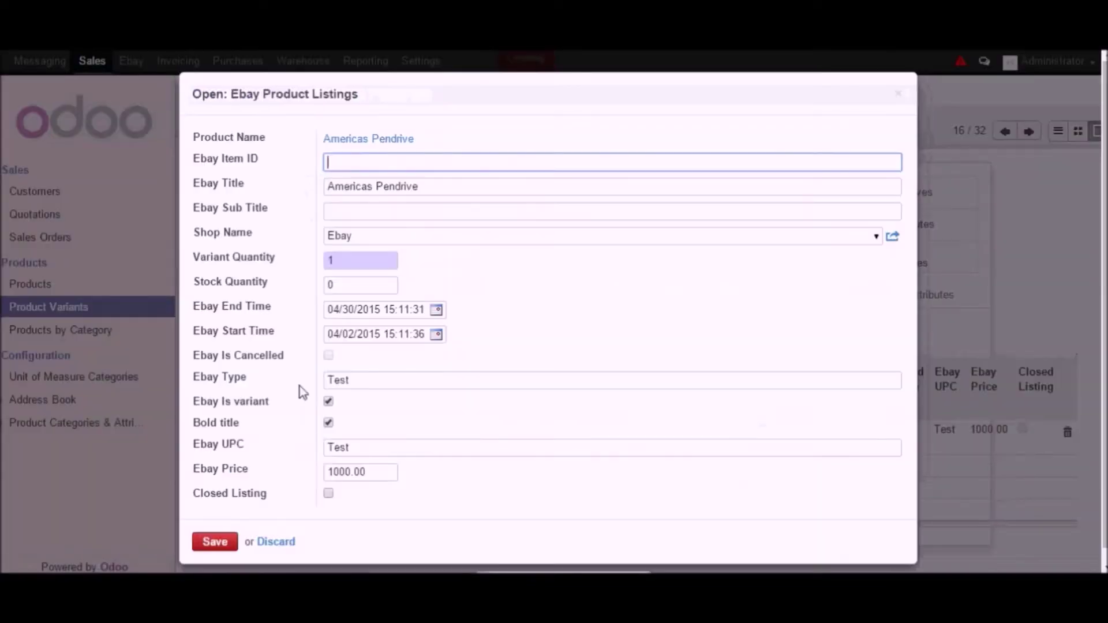
drag(425, 139, 331, 147)
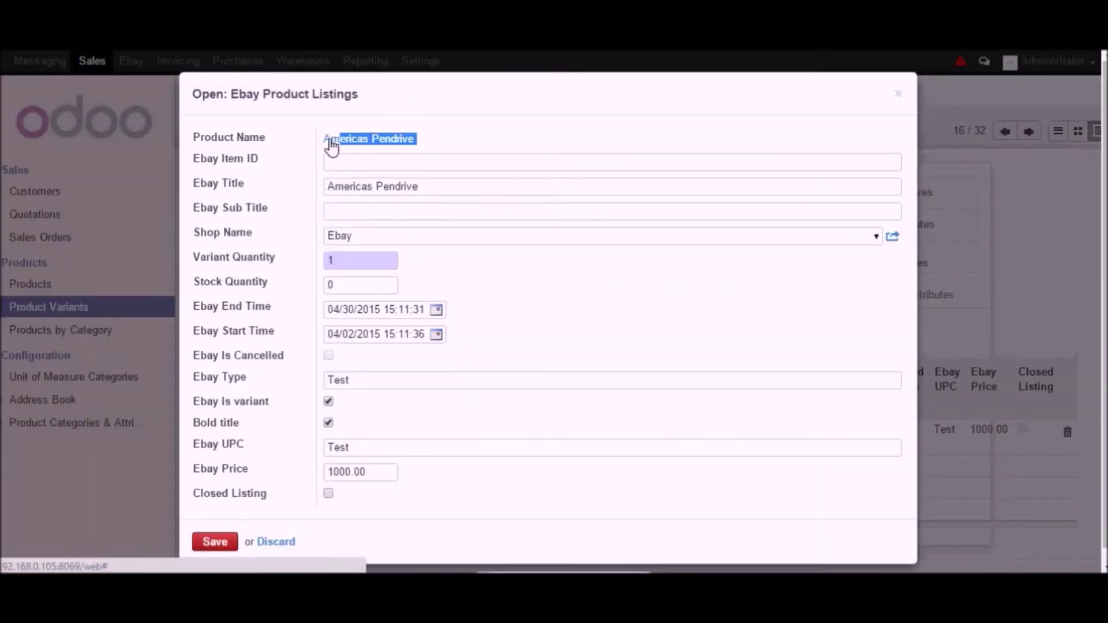
click(348, 159)
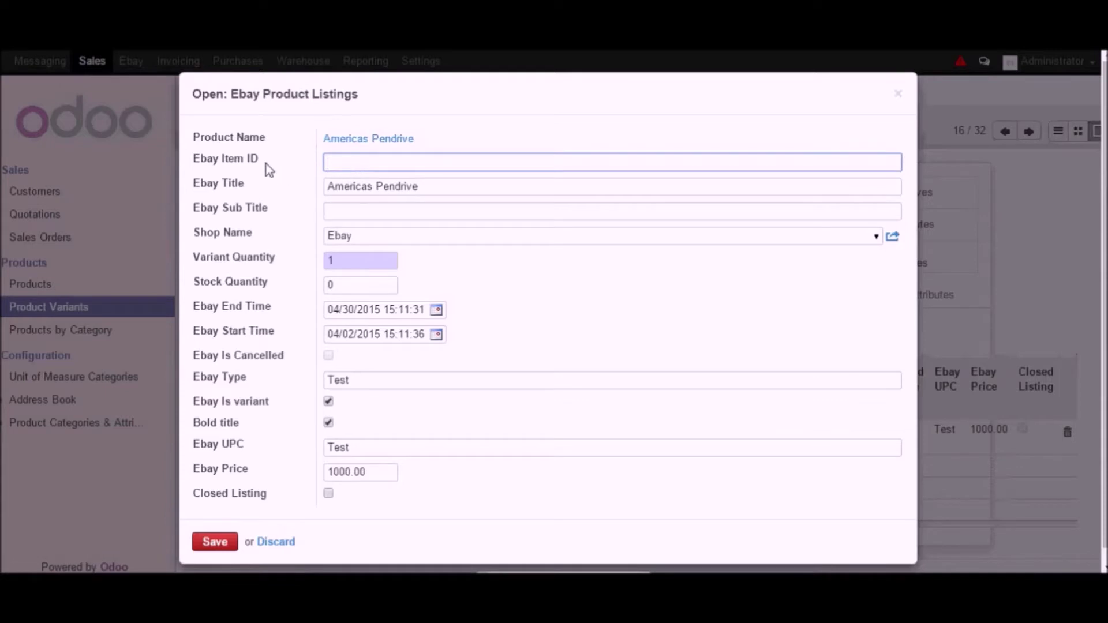
drag(264, 161, 198, 161)
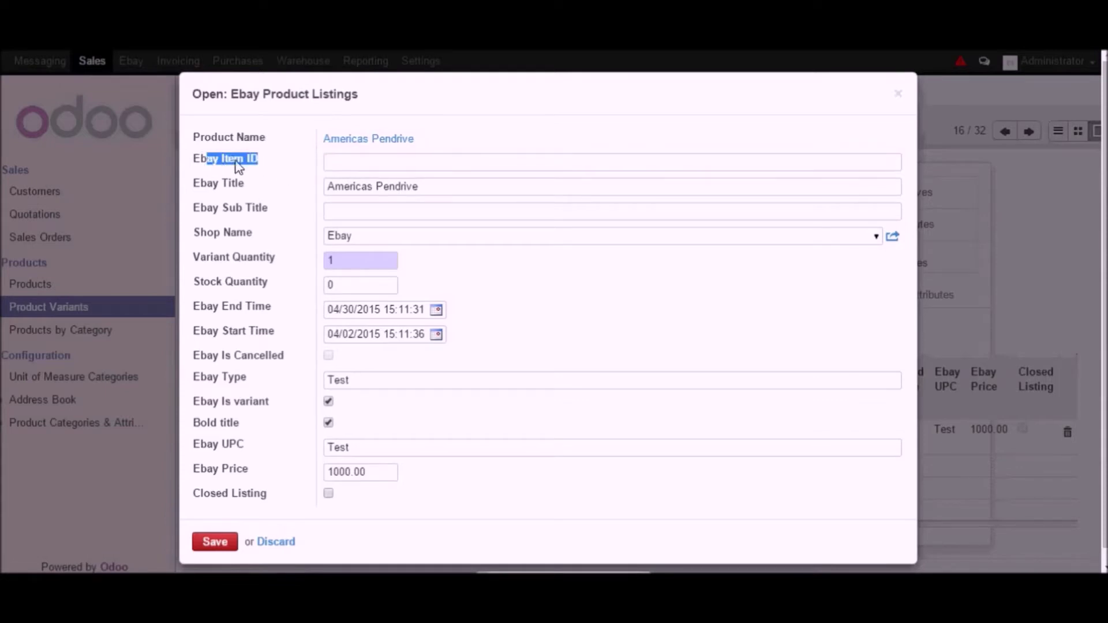
click(279, 157)
drag(256, 186, 182, 187)
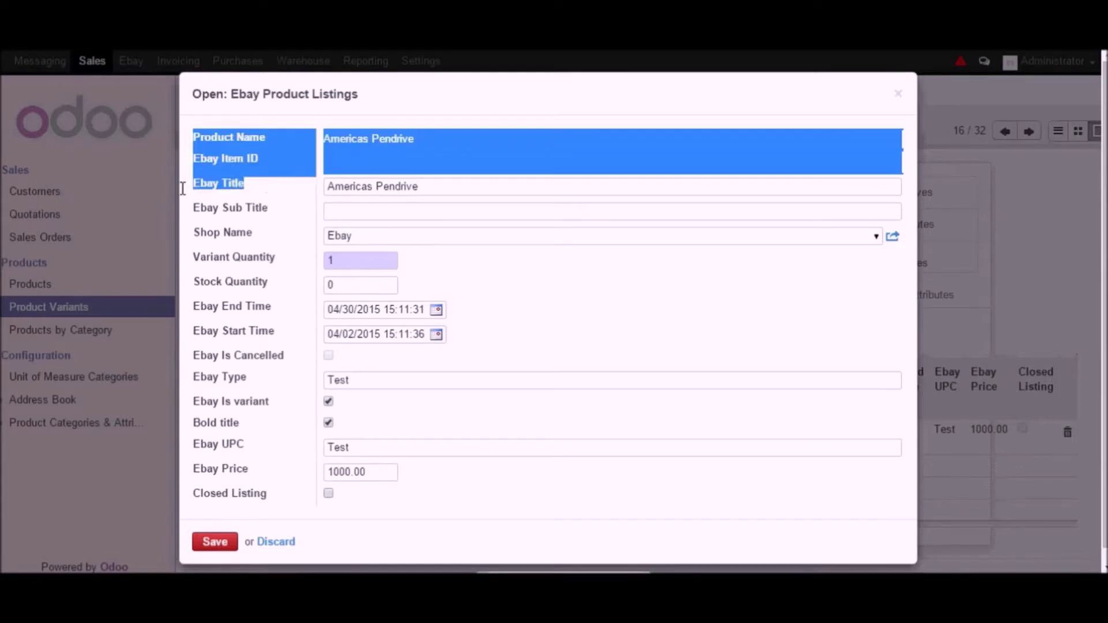
click(254, 186)
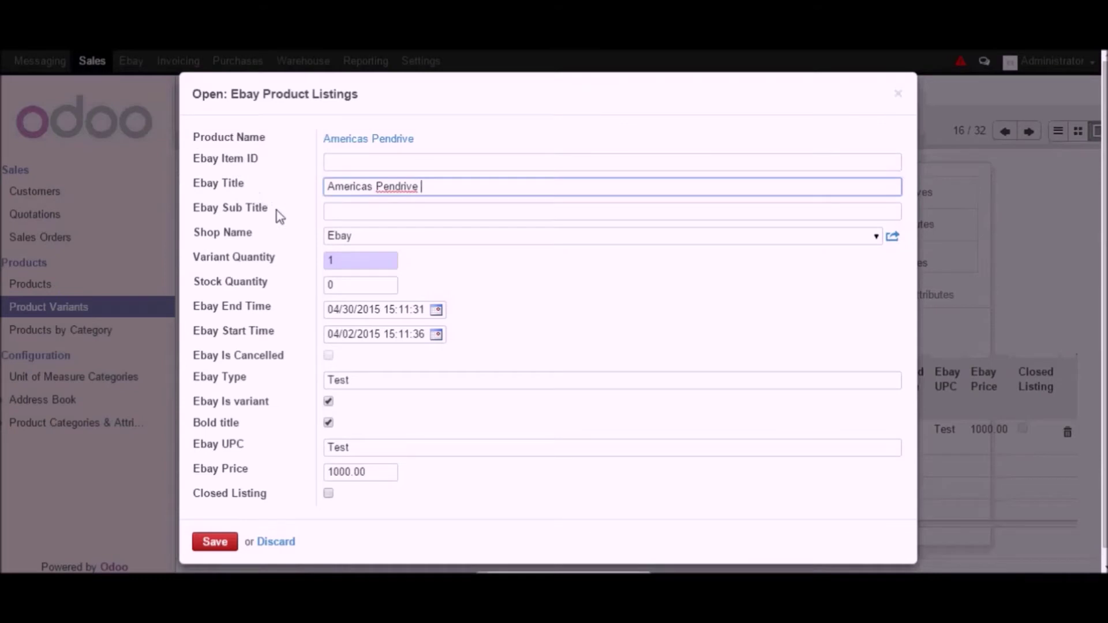
drag(276, 210, 222, 233)
click(268, 234)
double_click(222, 258)
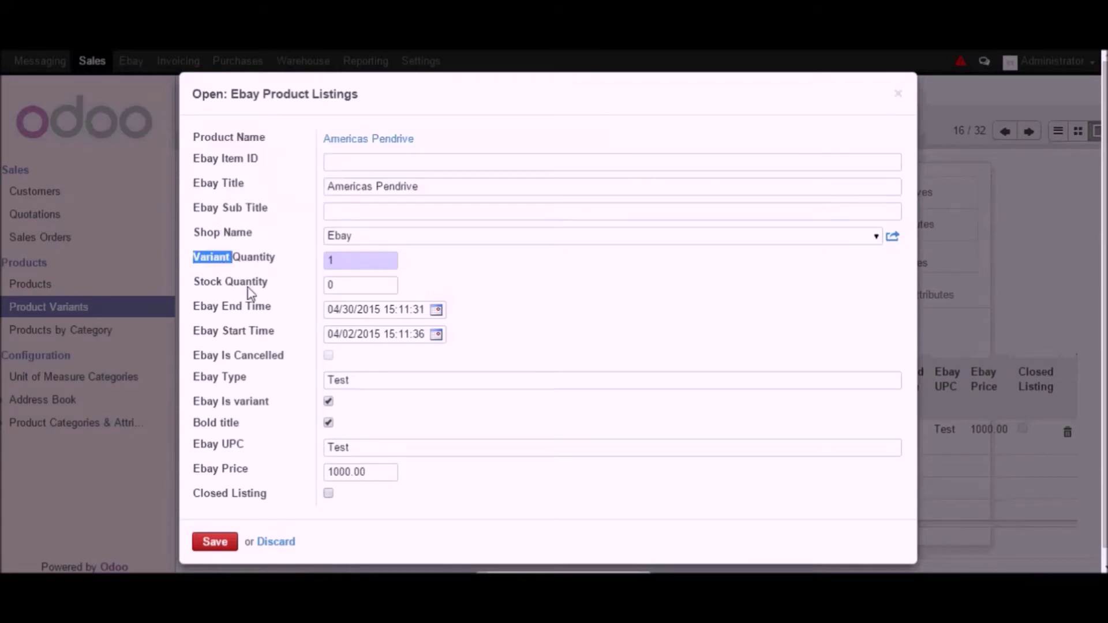
double_click(230, 283)
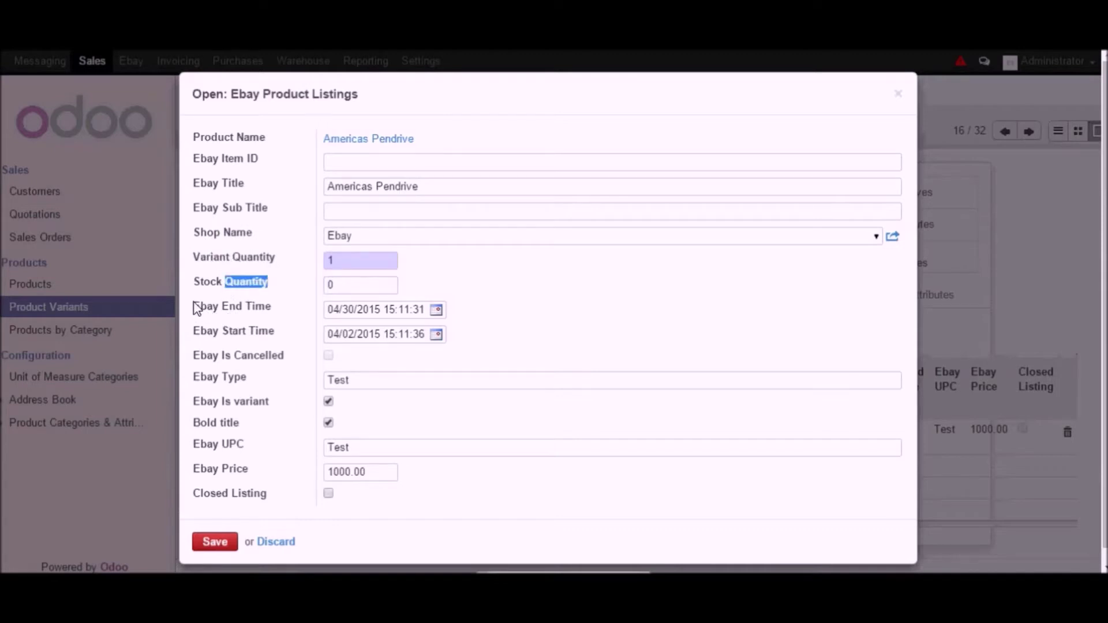
Examine the listing's eBay end time and start time, viewing the calendar of each without changing the dates
drag(197, 308, 359, 315)
drag(428, 346, 192, 315)
click(492, 318)
click(436, 311)
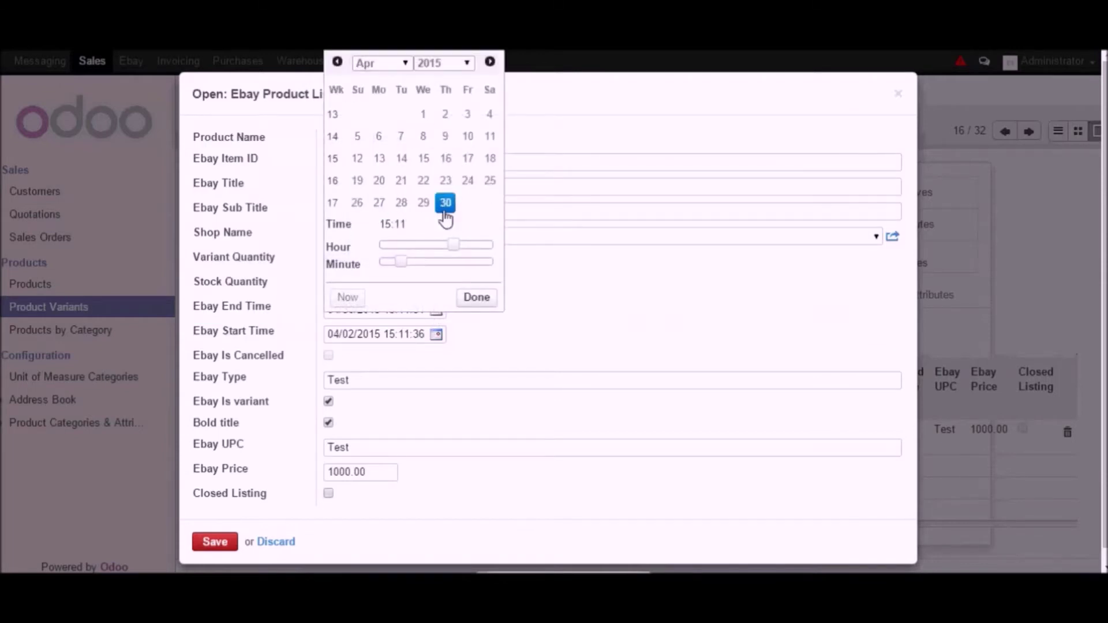
click(622, 292)
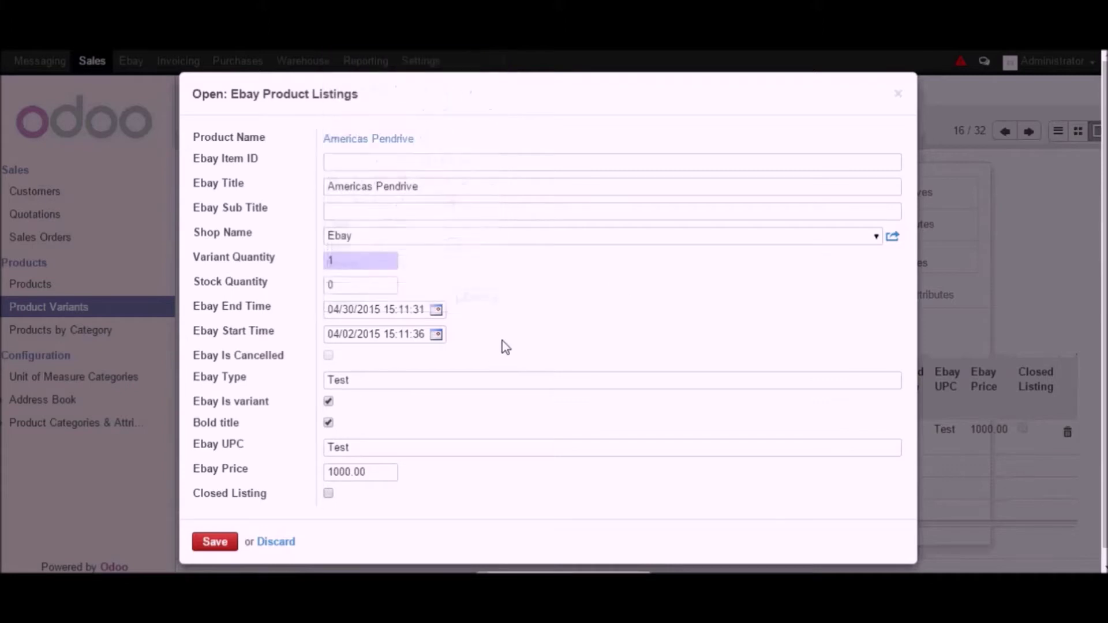
click(437, 336)
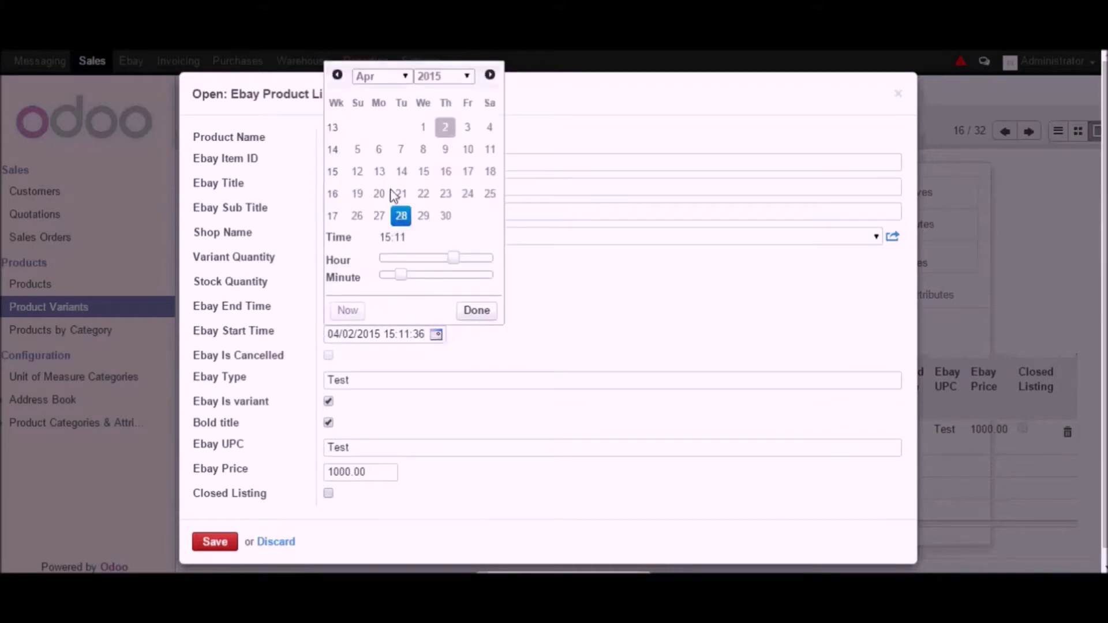
click(580, 314)
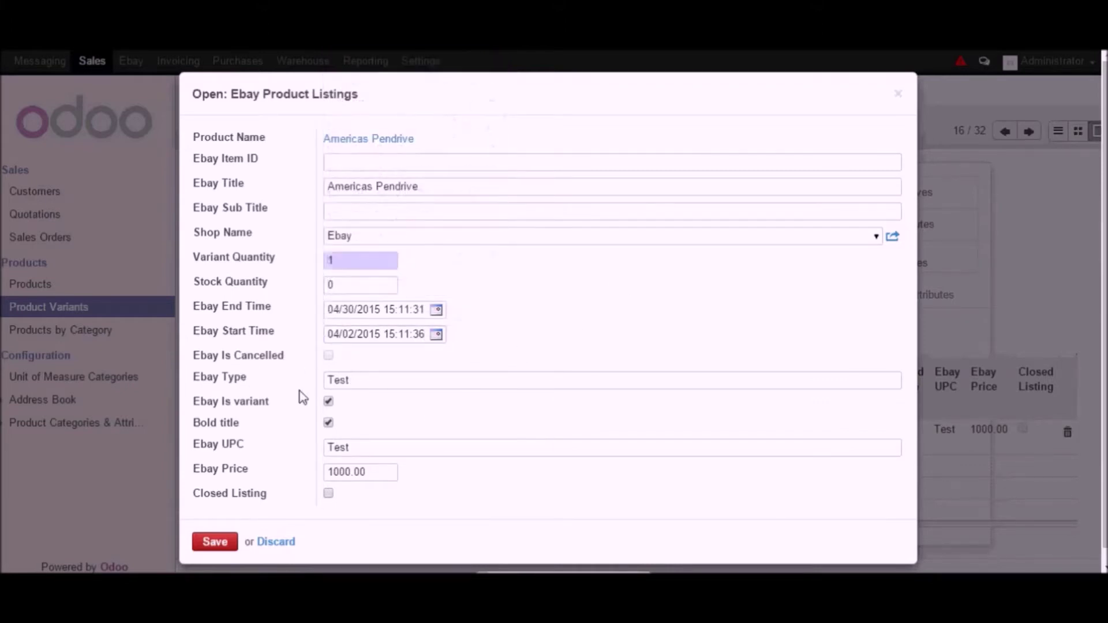
Review the Ebay Is variant setting of the listing and close the listing without saving
scroll(299, 390, down, 1)
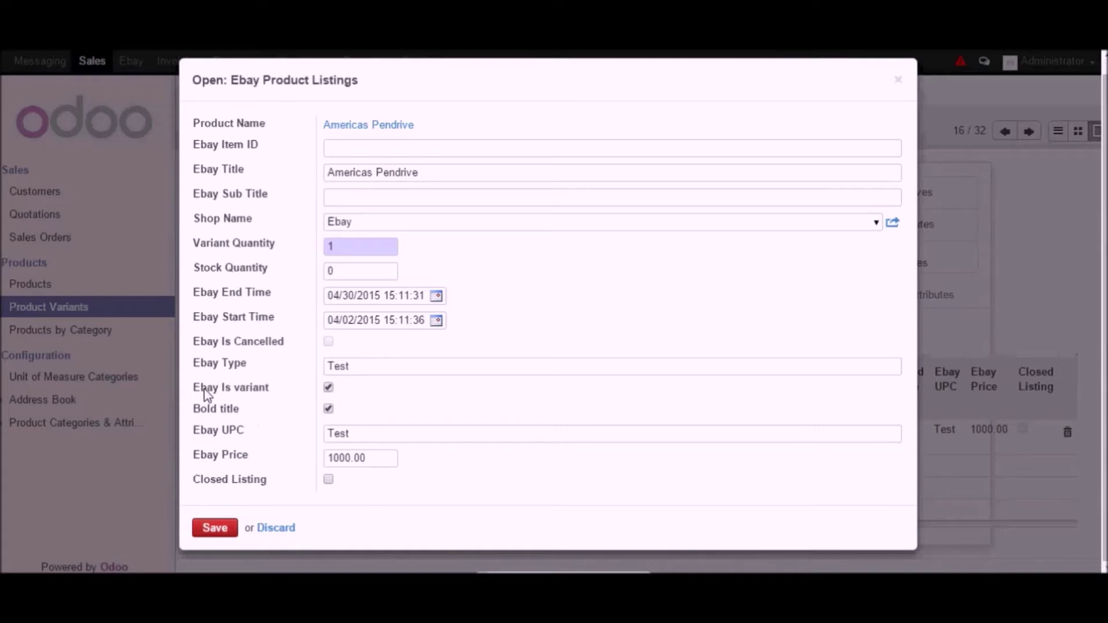
drag(190, 388, 261, 390)
click(254, 395)
click(275, 530)
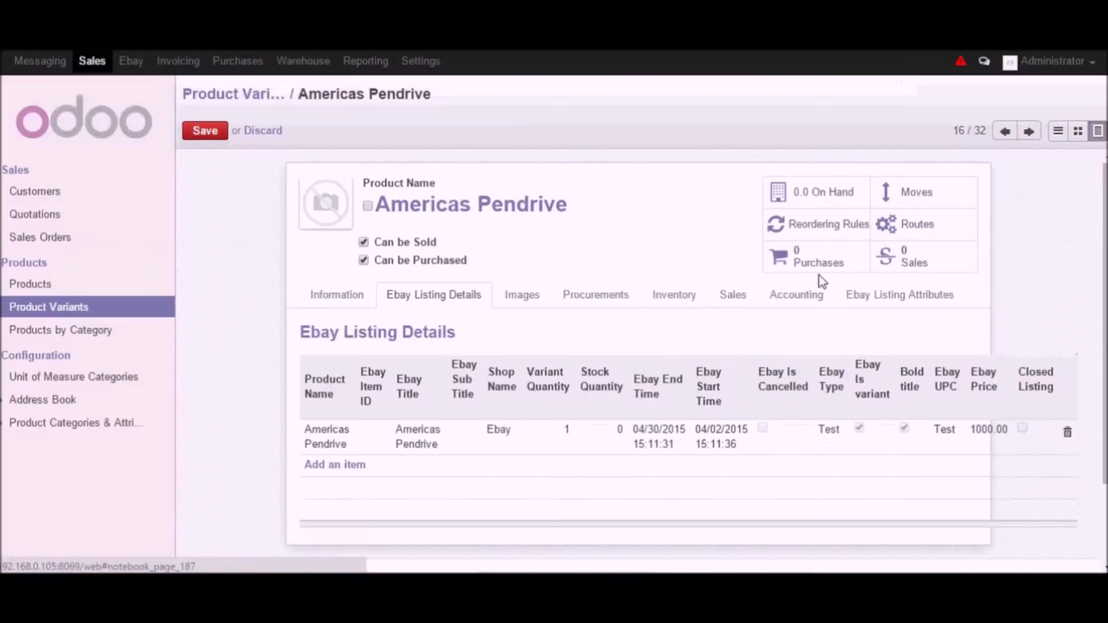
Open a new product image entry, review its Image Title, Is Ebay and file location fields, and discard it
click(515, 309)
click(355, 374)
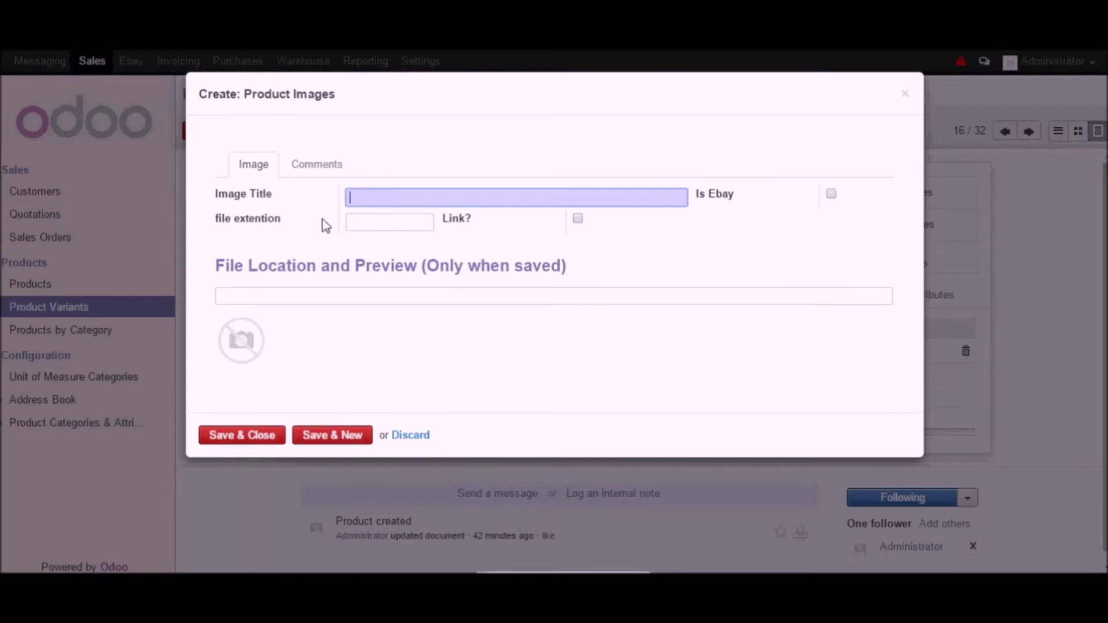
click(280, 197)
drag(279, 196, 204, 189)
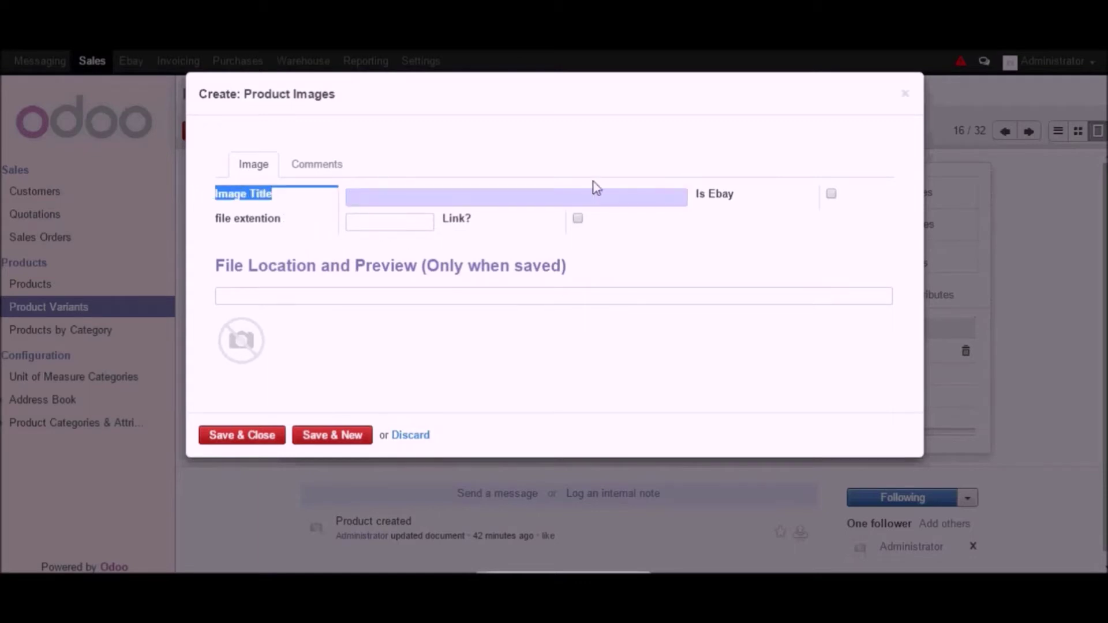
drag(743, 202, 699, 200)
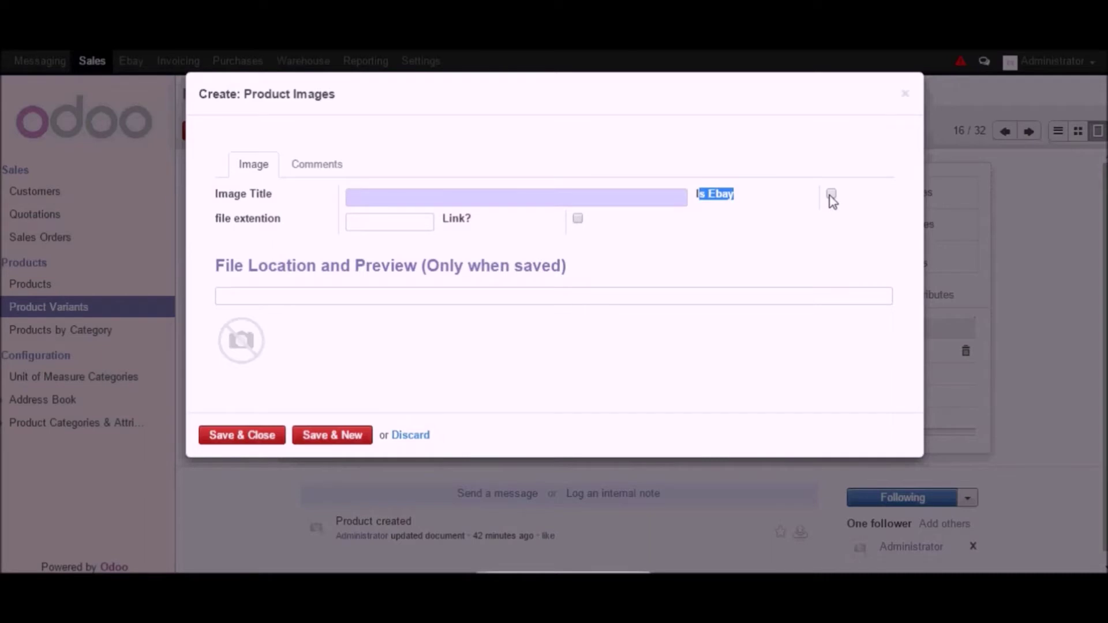
click(670, 296)
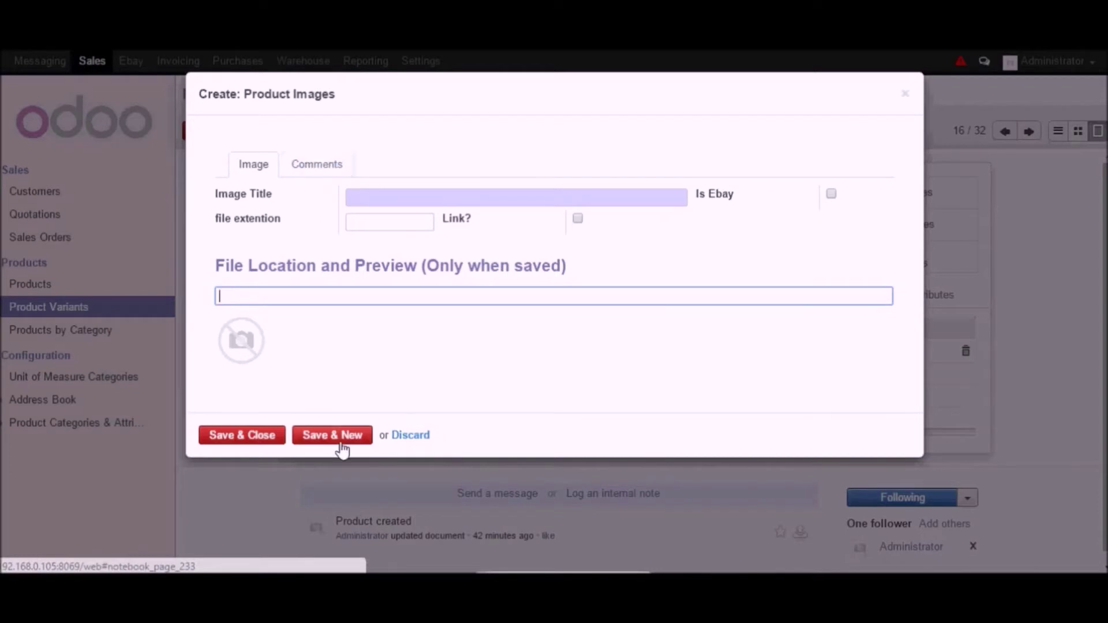
click(402, 437)
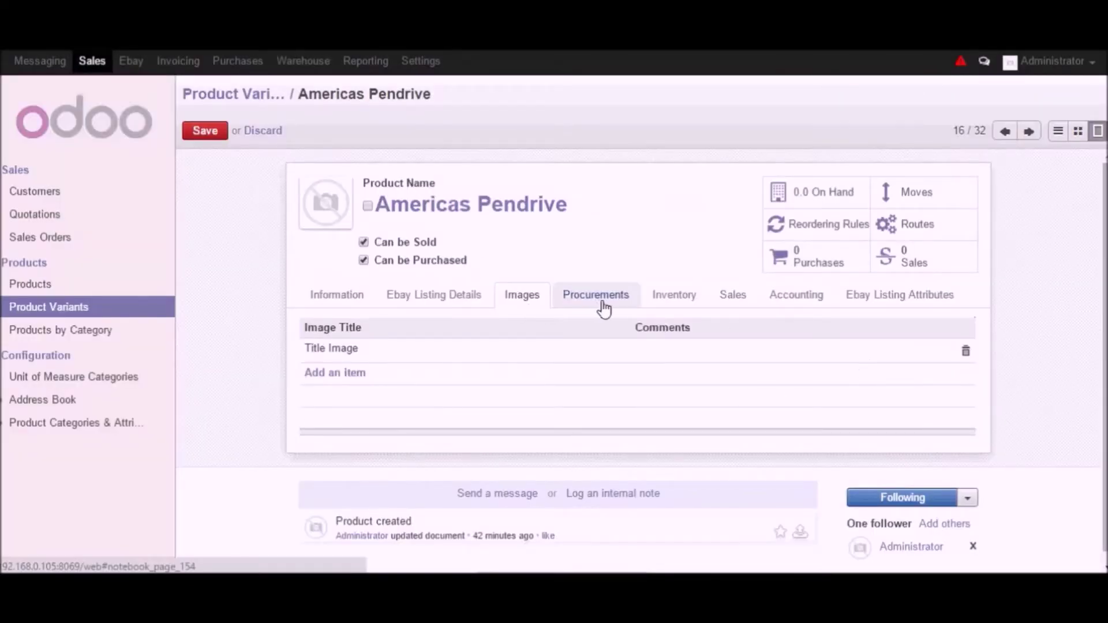
Set the Ebay Product Condition to Test in the variant's eBay listing attributes
click(886, 303)
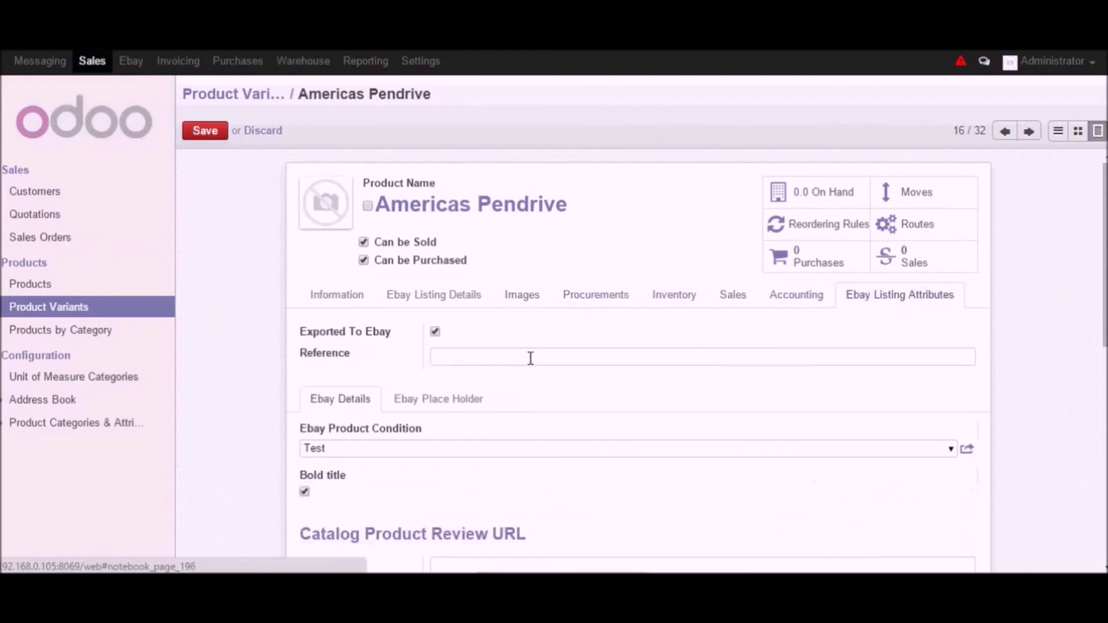
click(952, 450)
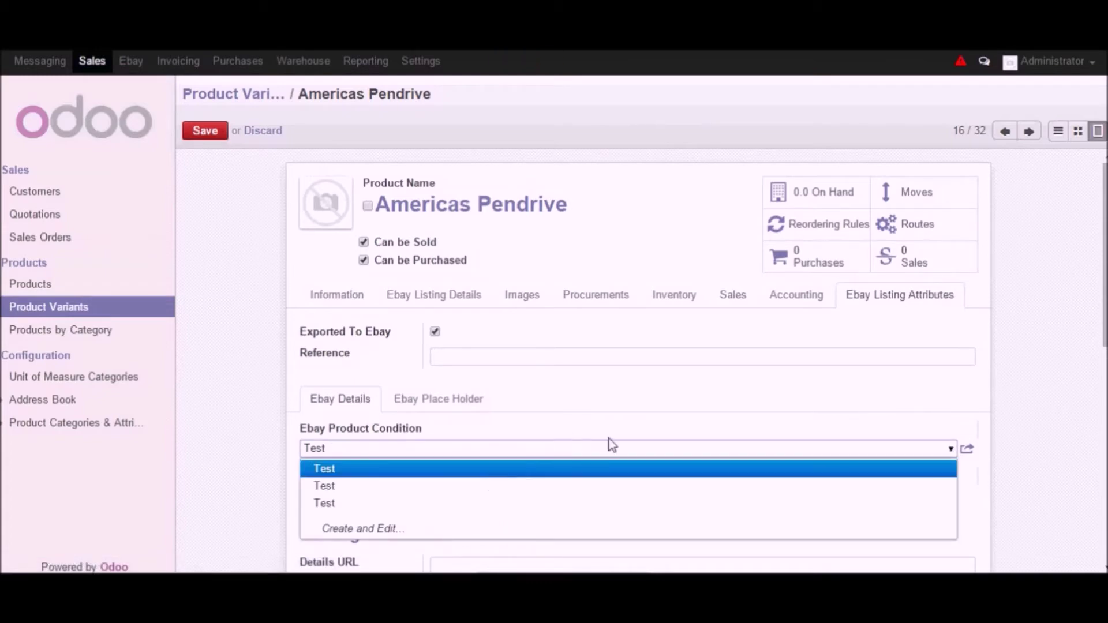
click(544, 469)
scroll(858, 462, down, 2)
scroll(857, 461, down, 2)
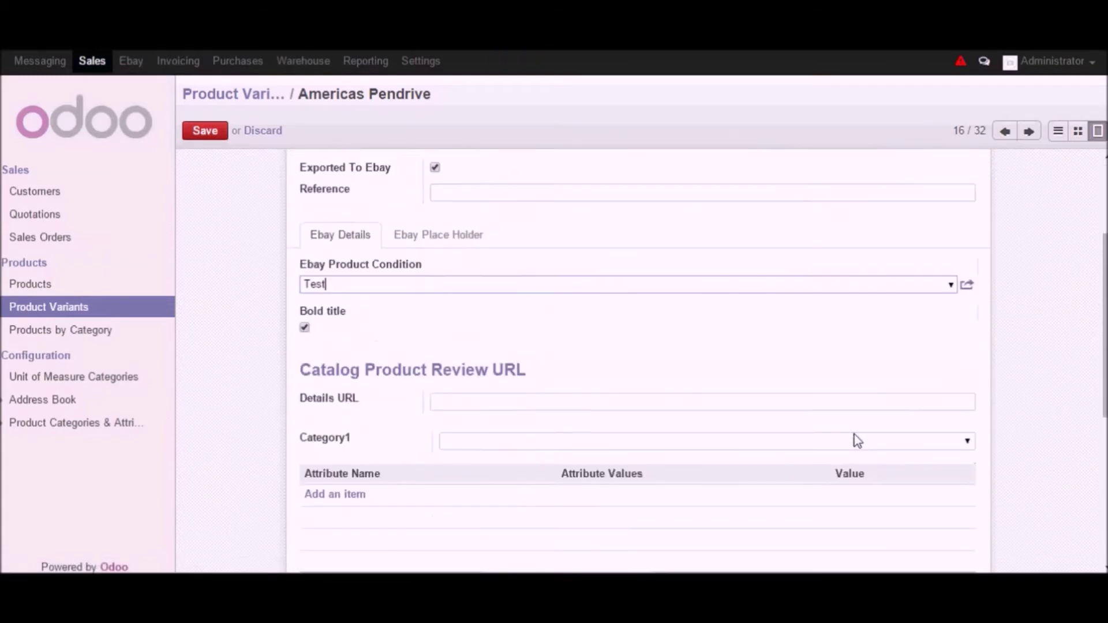
Open the record of the selected Test product condition and examine its condition name and category fields
click(952, 285)
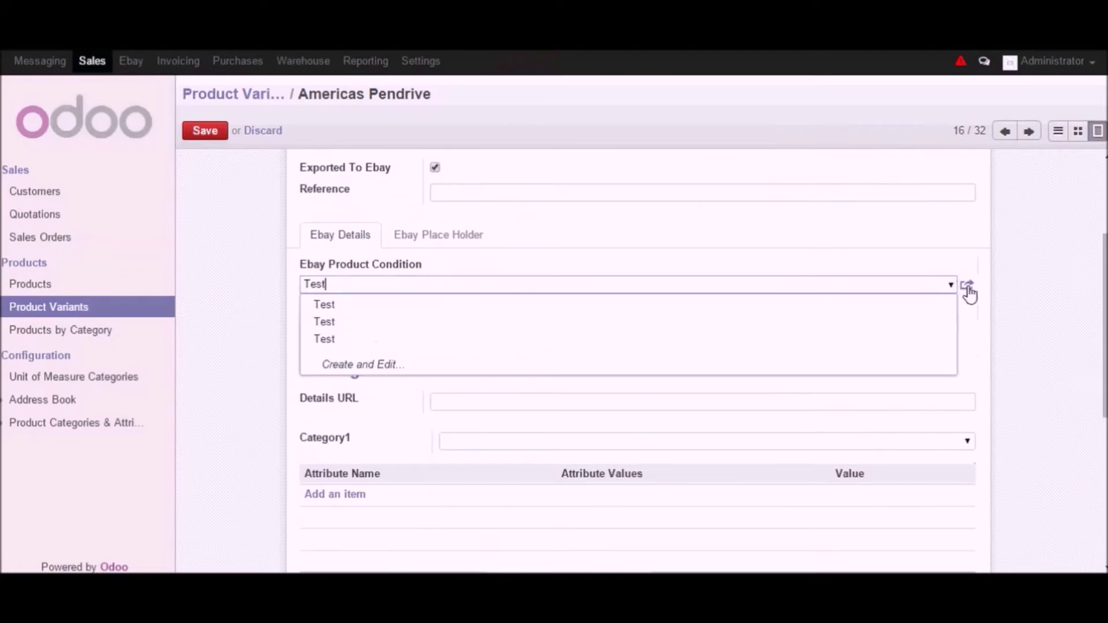
click(967, 285)
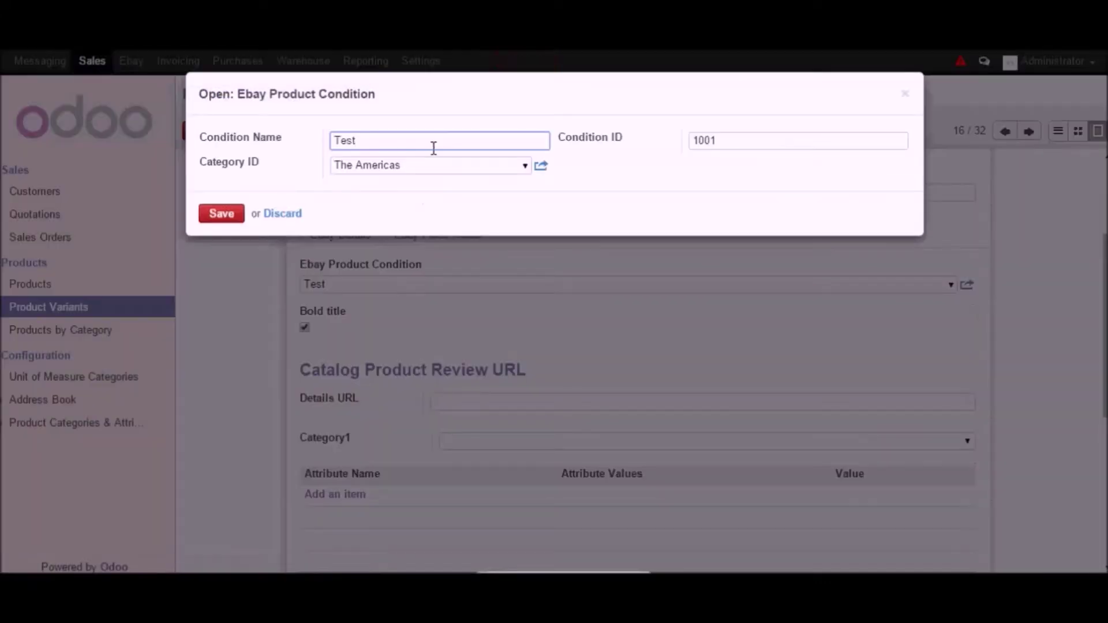
drag(372, 141, 199, 142)
drag(328, 172, 176, 156)
click(301, 176)
click(423, 158)
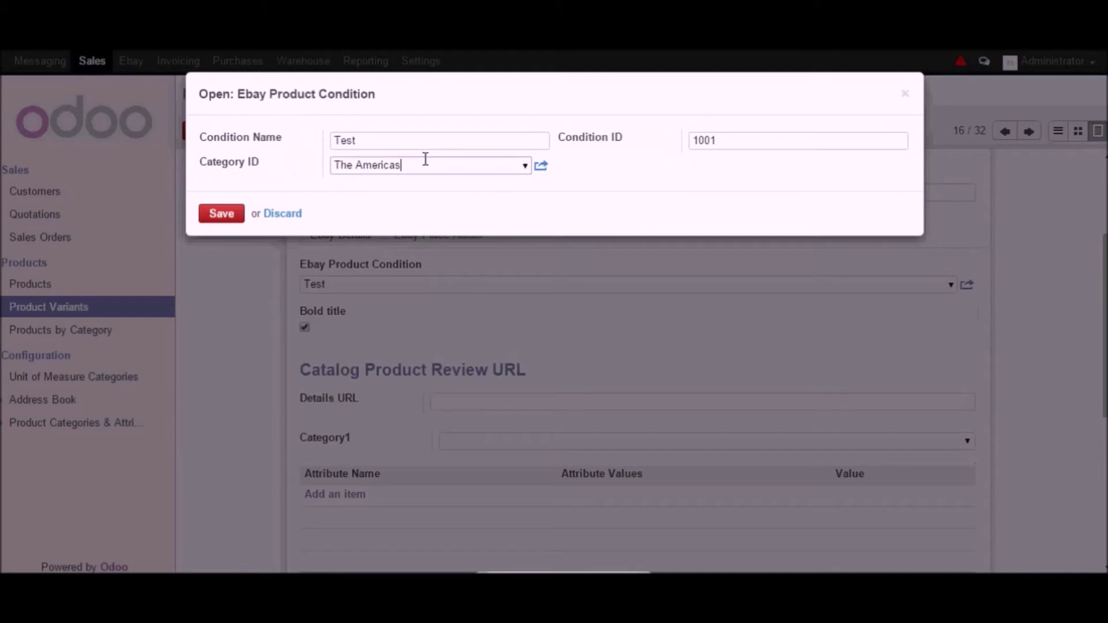
Open the category record of the Test condition, examine its Category Name and Category ID, and discard both records
click(525, 166)
click(540, 167)
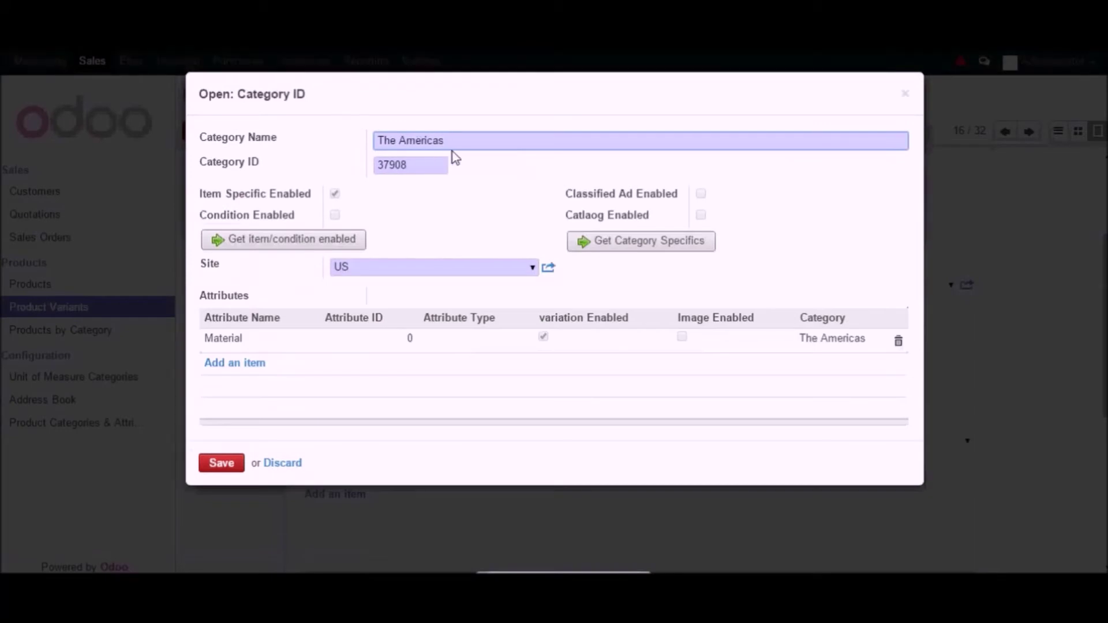
drag(467, 140, 381, 134)
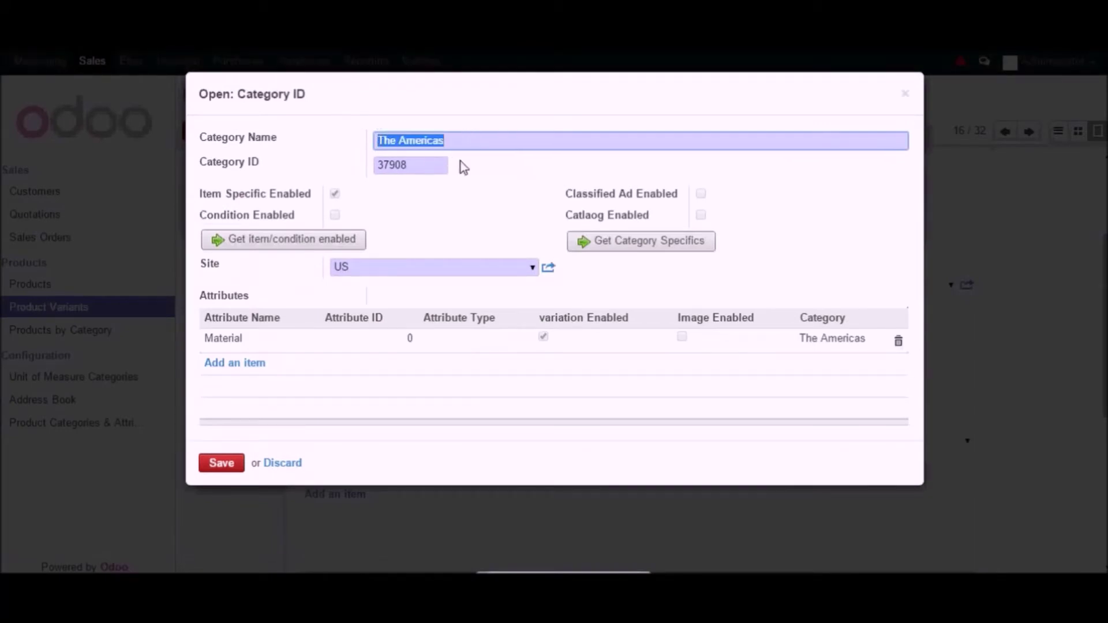
drag(443, 162, 372, 162)
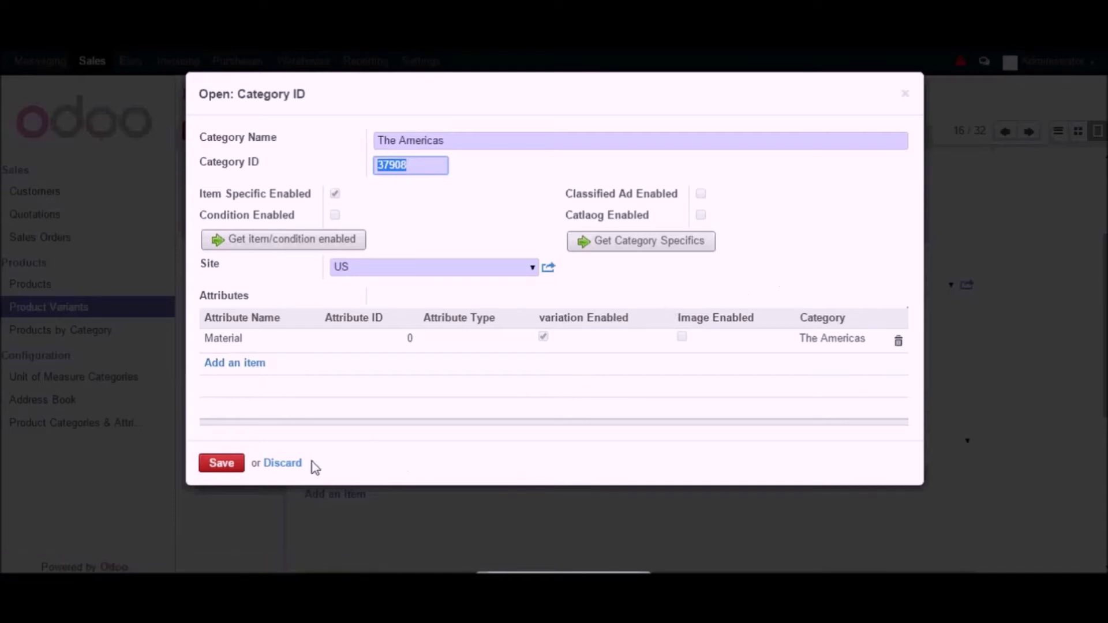
click(281, 467)
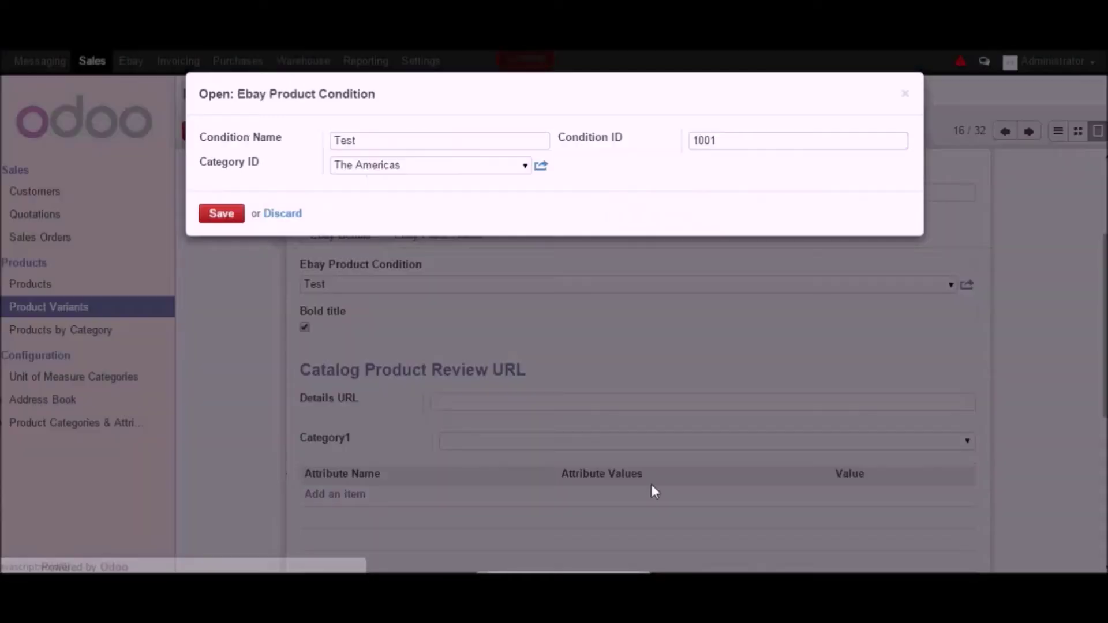
click(291, 216)
Review the Category1 and Category2 attribute sections of the variant's eBay listing attributes and discard the edit
scroll(791, 398, down, 3)
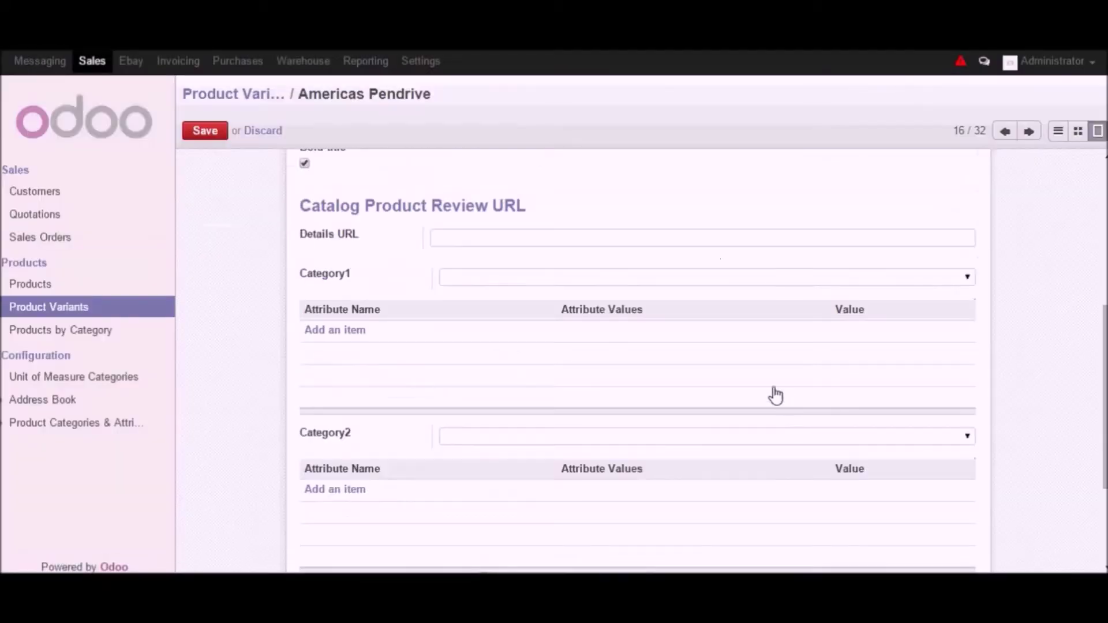
scroll(734, 385, down, 3)
scroll(923, 349, up, 9)
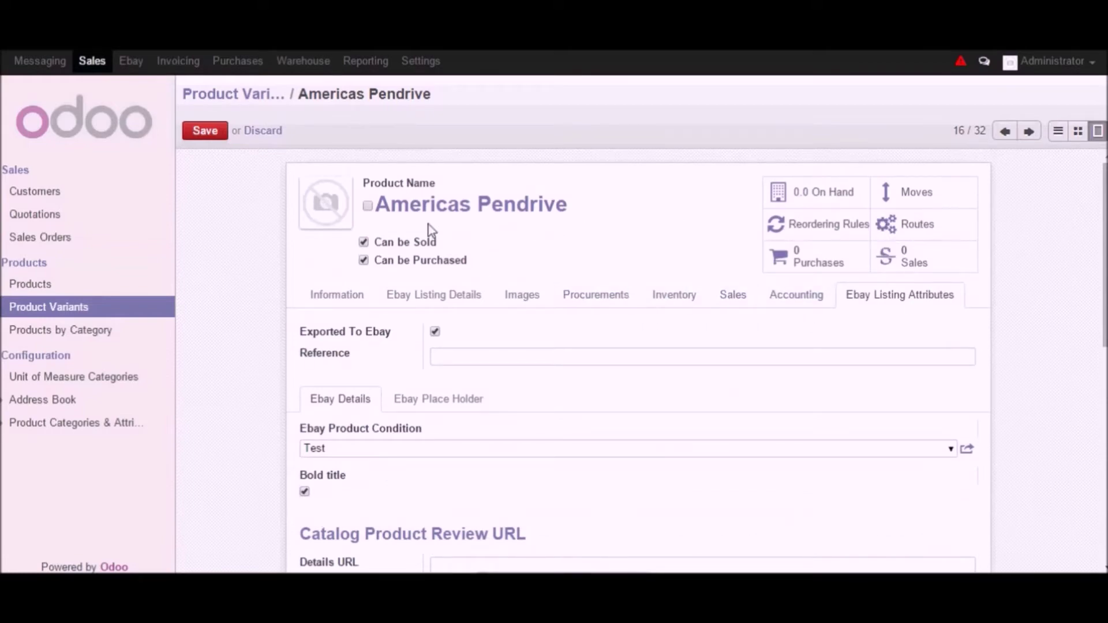
click(271, 134)
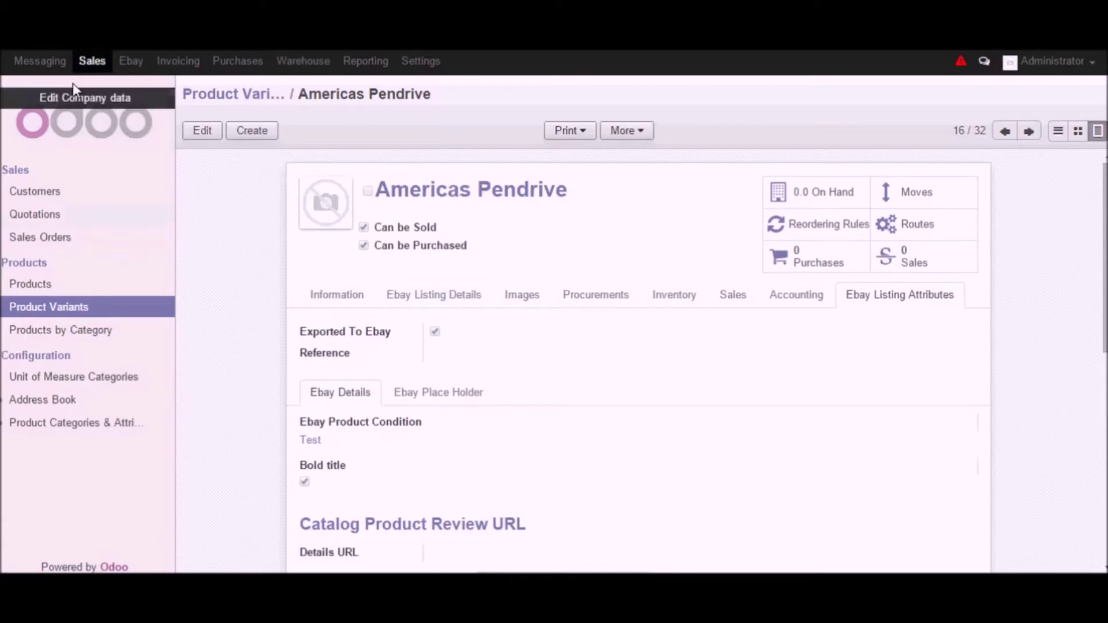
Open the Test Pendrive template from the Ebay templates for editing
click(128, 64)
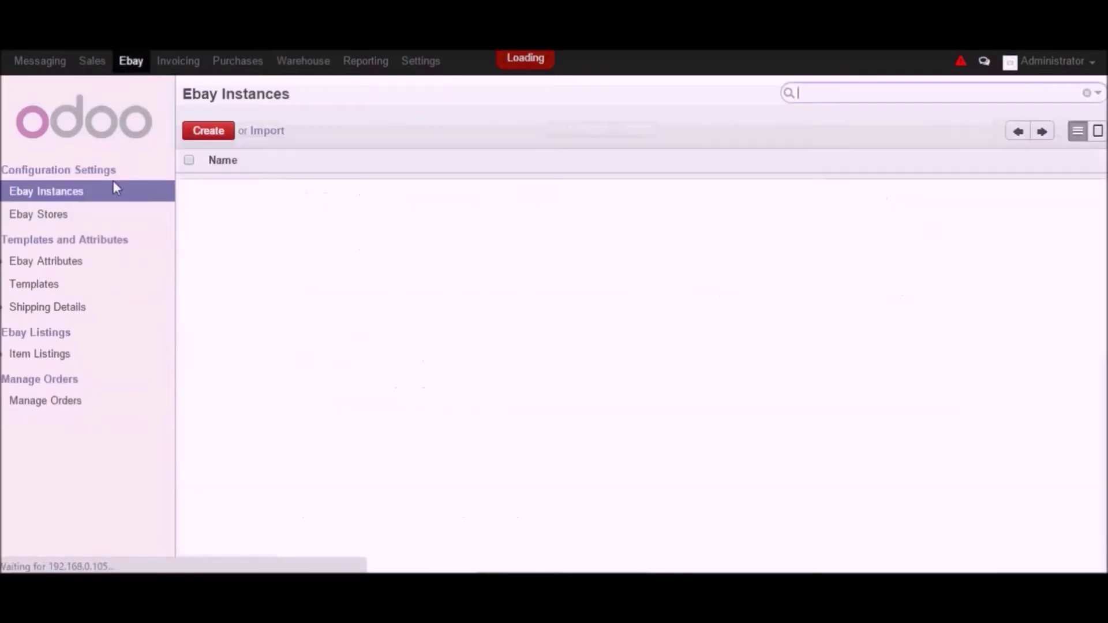
click(32, 291)
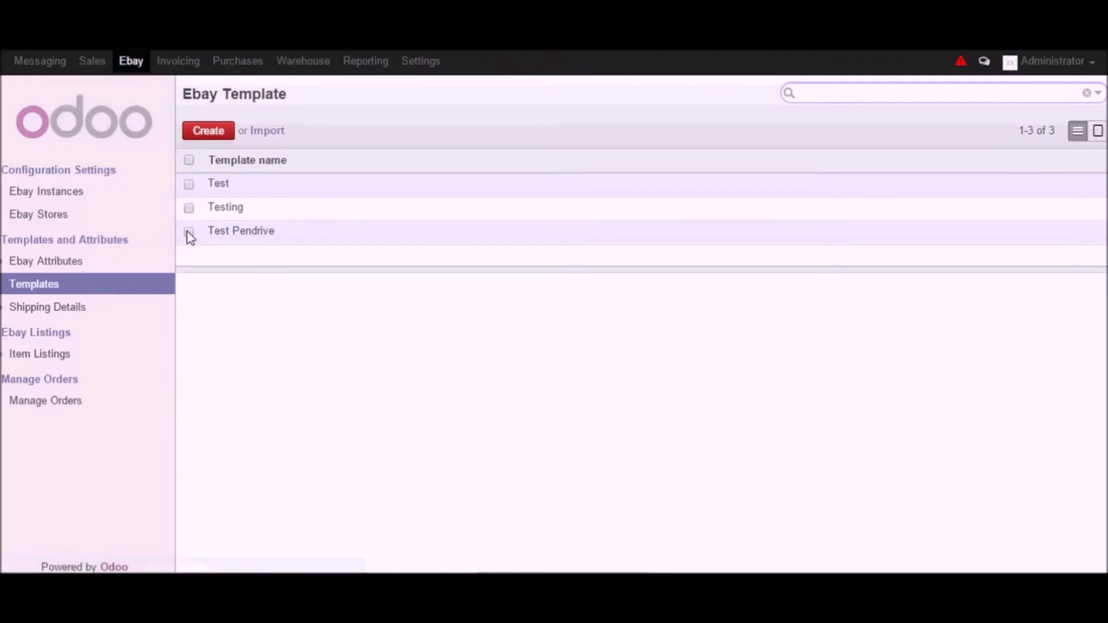
click(225, 237)
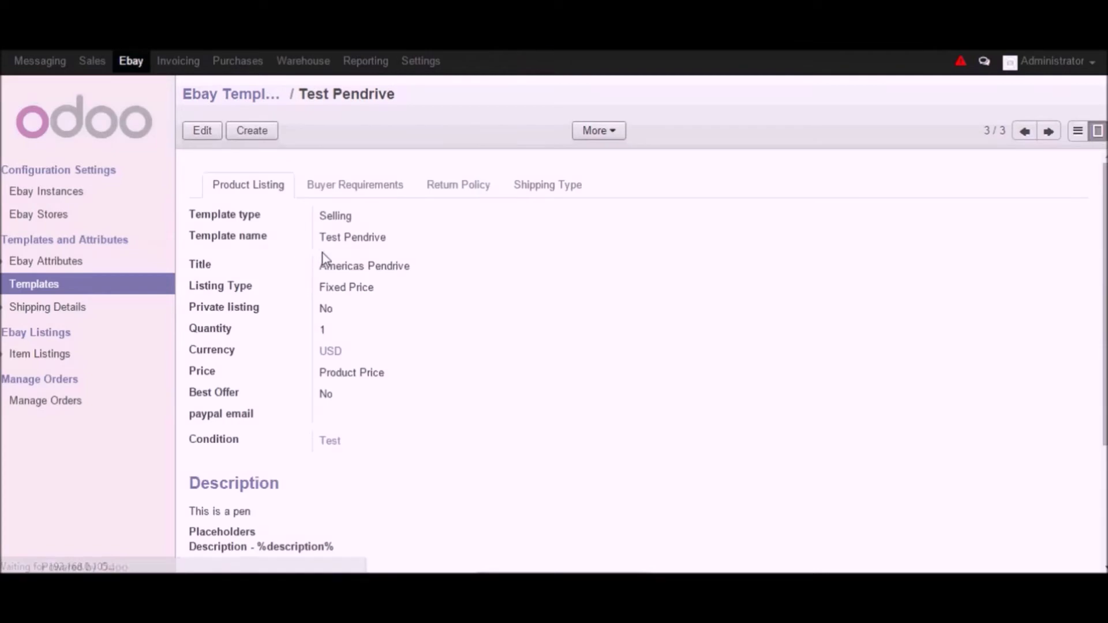
click(198, 133)
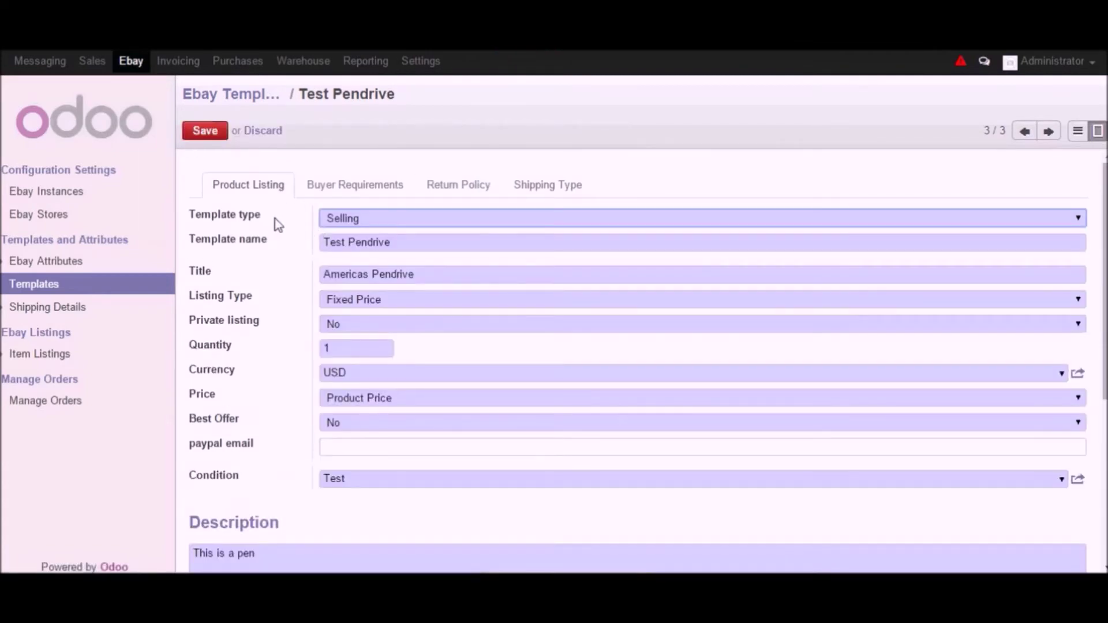
Examine the template's type, name, title, Listing Type, Private listing and Quantity fields
drag(279, 224, 179, 222)
drag(269, 241, 253, 297)
click(265, 306)
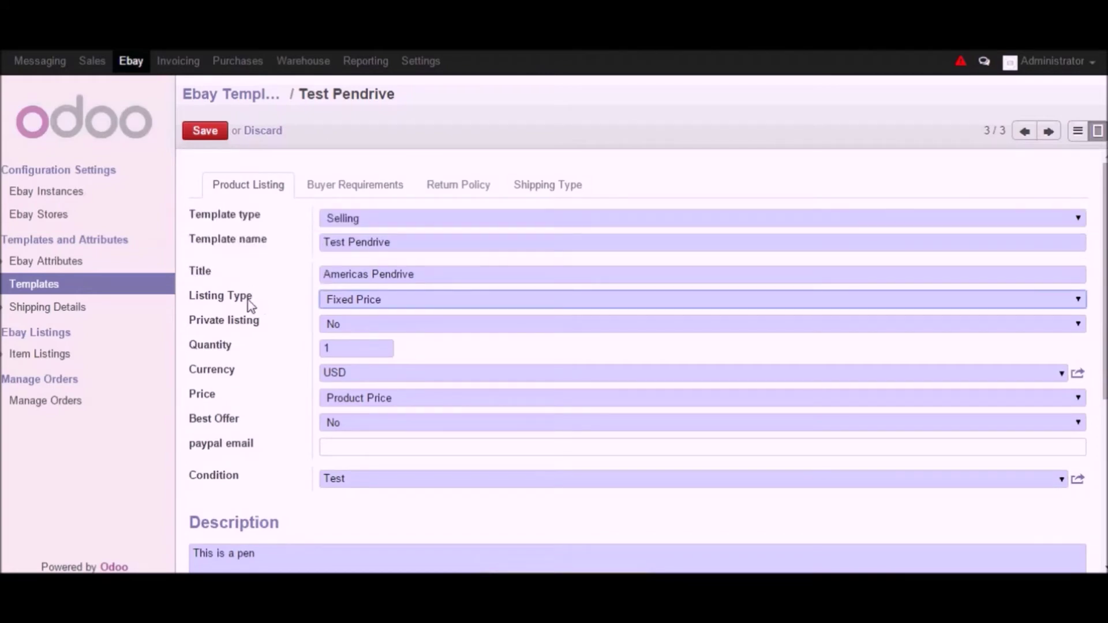
click(415, 298)
click(297, 313)
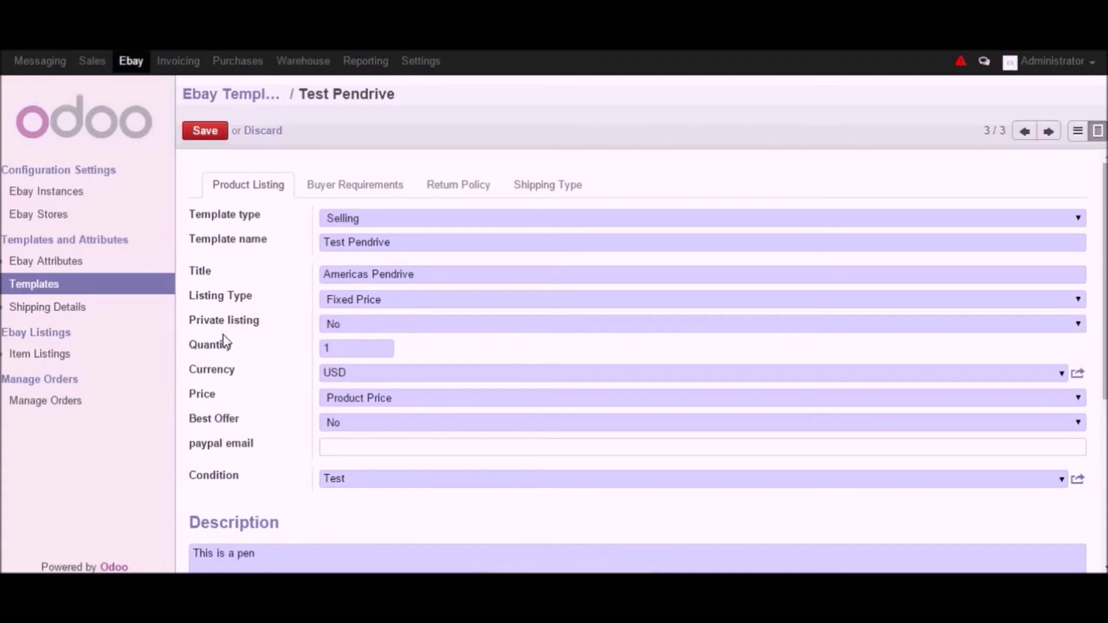
click(883, 327)
click(884, 326)
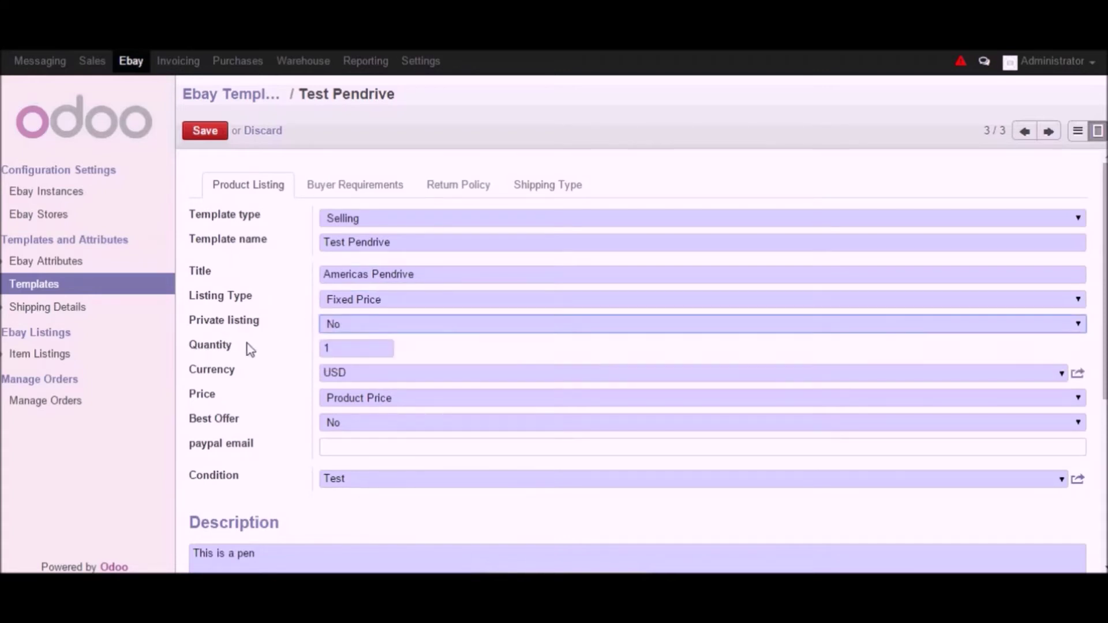
drag(248, 357, 178, 350)
click(208, 378)
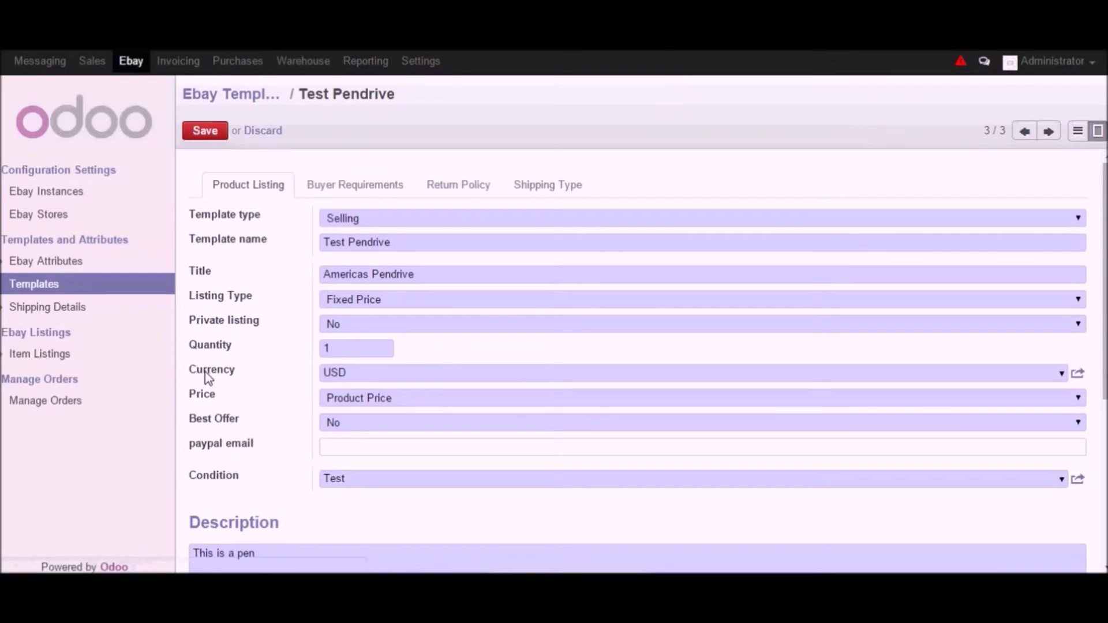
Examine the template's Currency choices and its Price, Best Offer and paypal email fields
click(1061, 372)
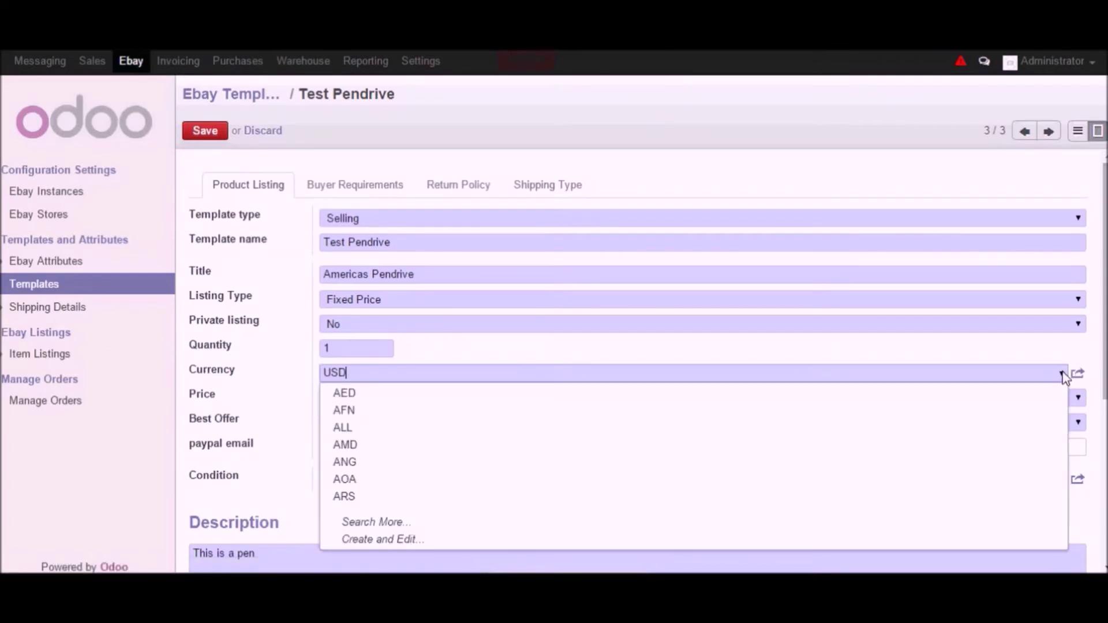
click(272, 401)
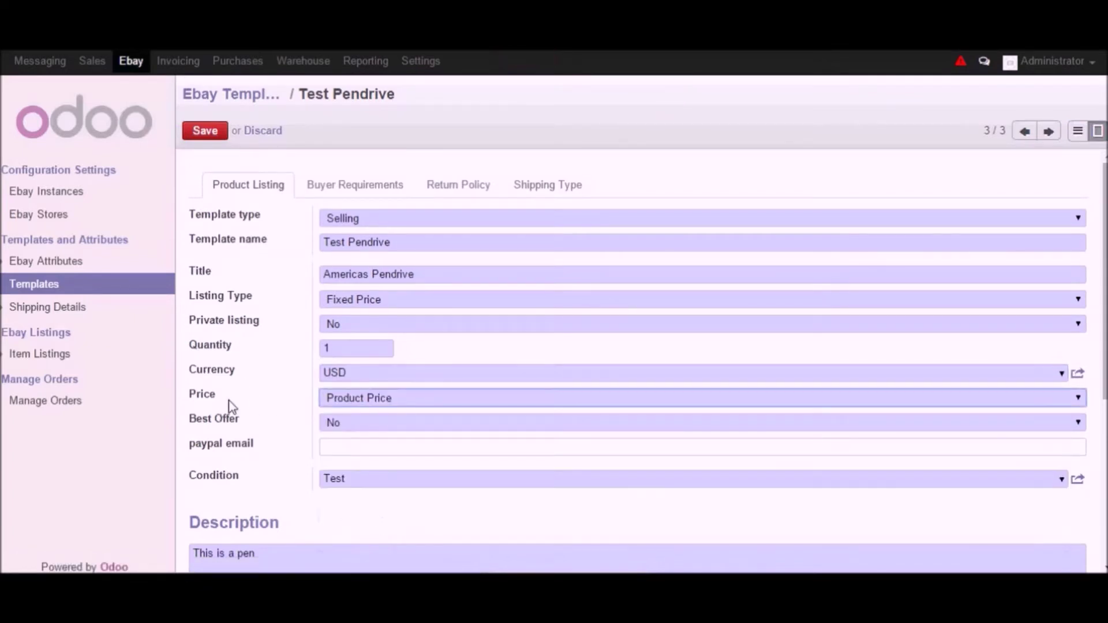
click(1077, 399)
click(467, 426)
drag(245, 418, 498, 427)
click(611, 428)
click(462, 462)
click(365, 451)
Review the template's Condition choices, its Description text and the PlaceHolder section
scroll(276, 453, down, 3)
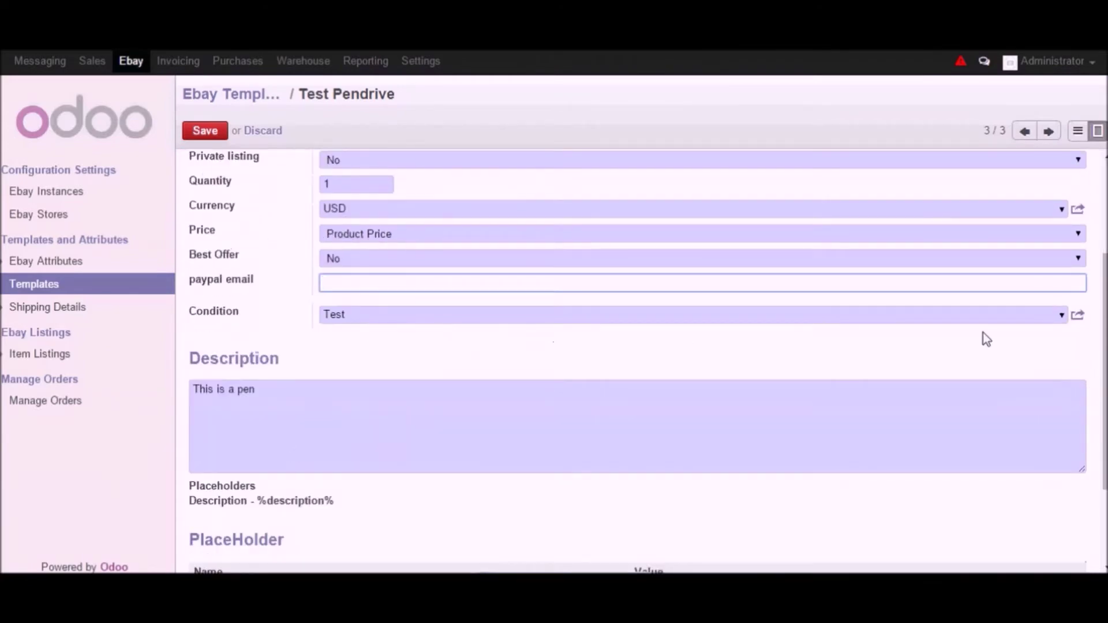
click(1062, 315)
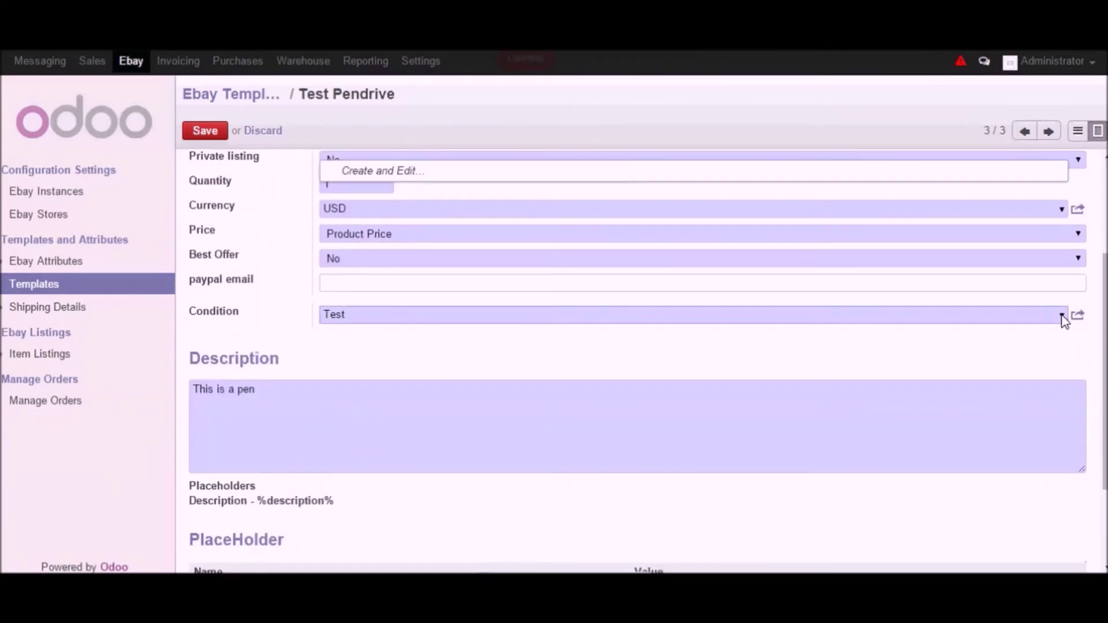
click(545, 353)
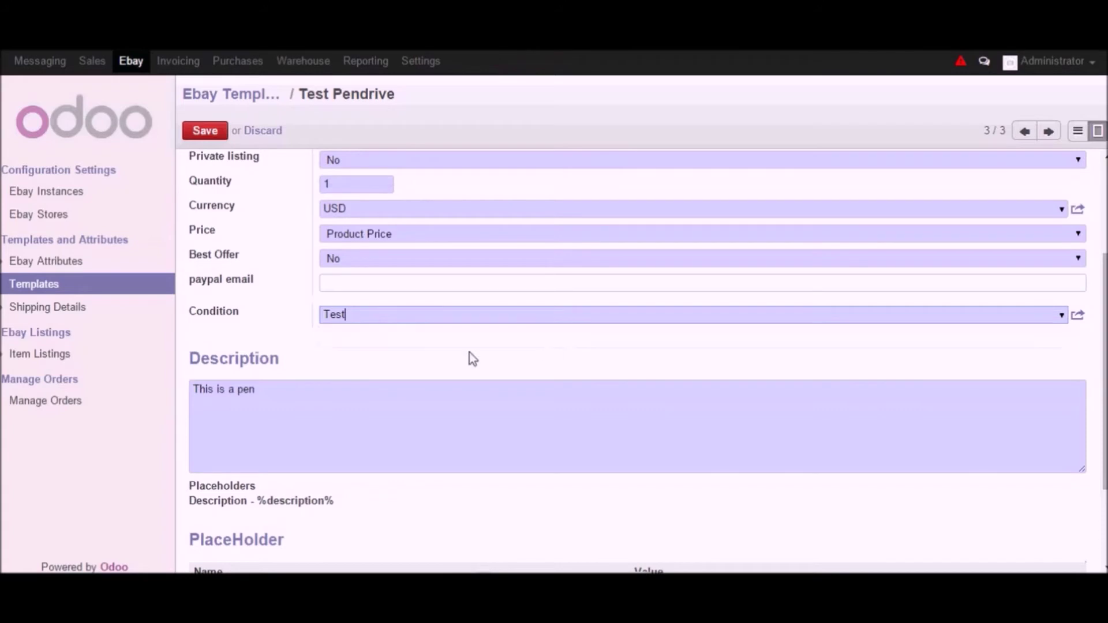
scroll(299, 400, down, 2)
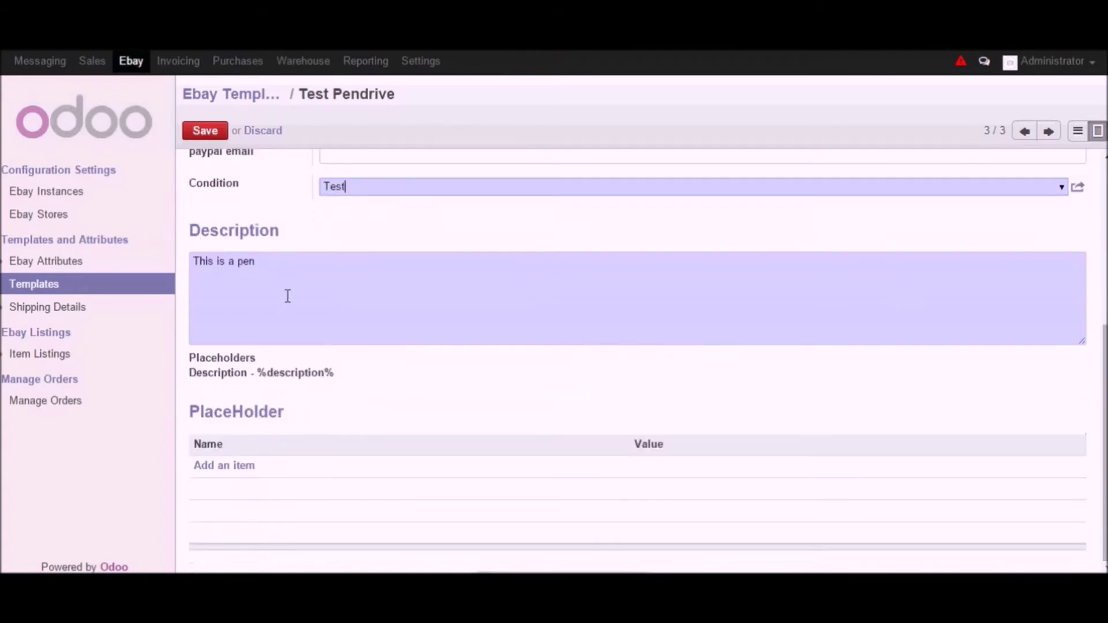
drag(302, 229, 191, 230)
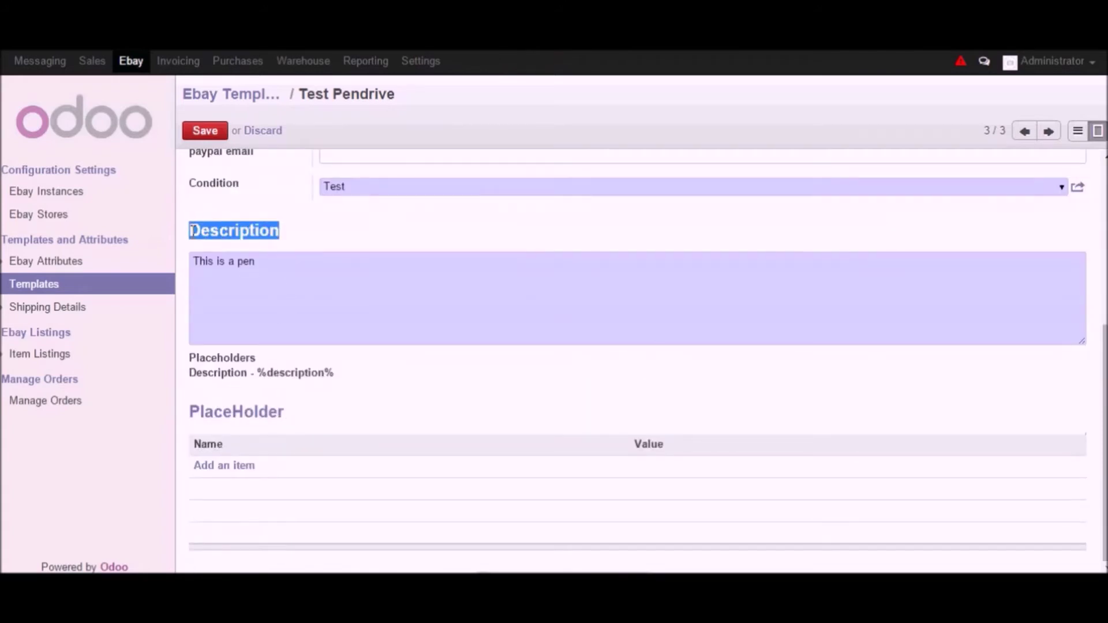
click(439, 368)
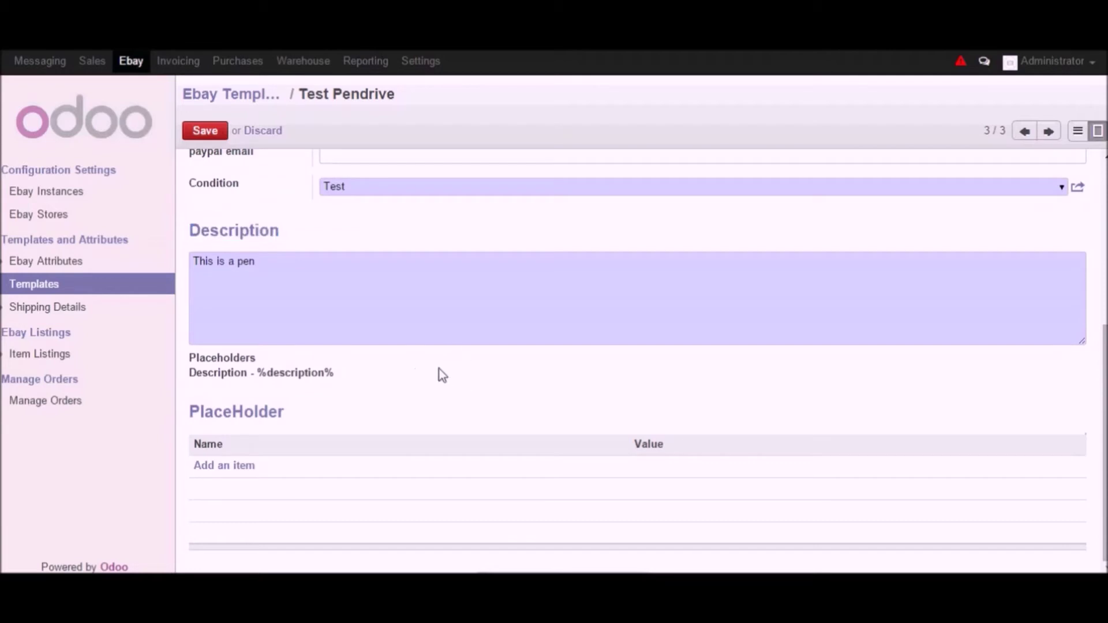
scroll(500, 397, up, 5)
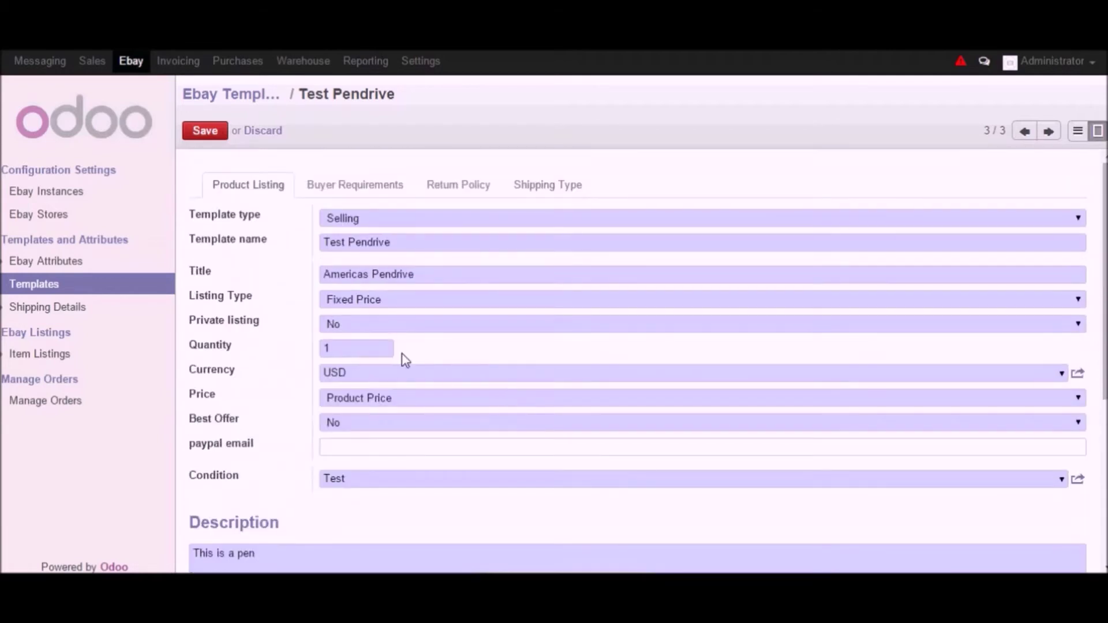
Select Returns Not Accepted as the template's return policy and review the Additional Checkout Instructions field
click(472, 195)
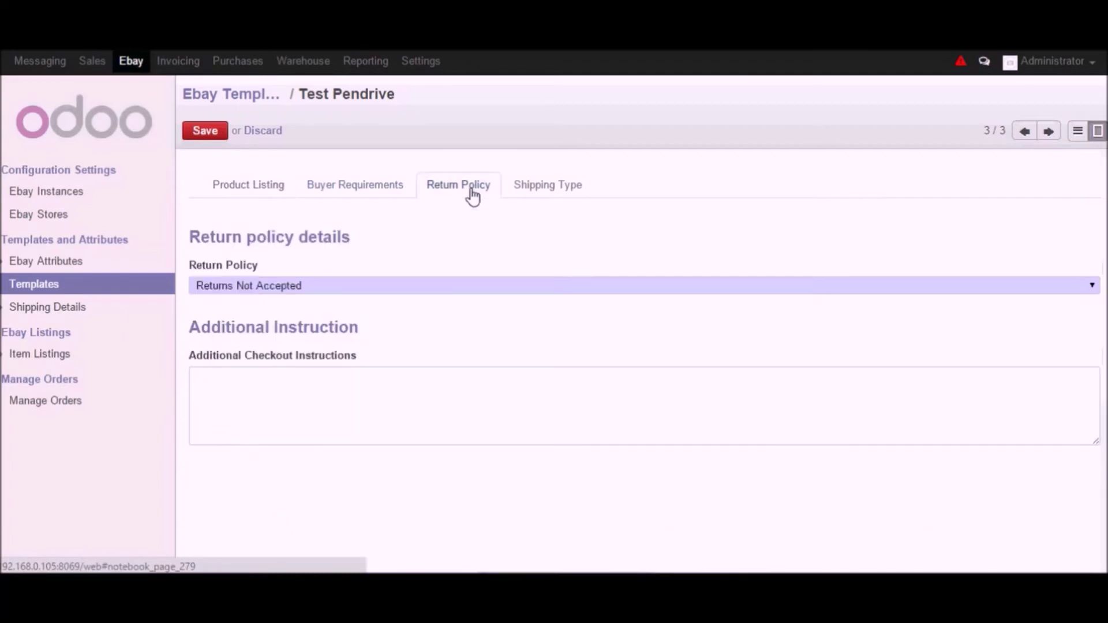
click(338, 291)
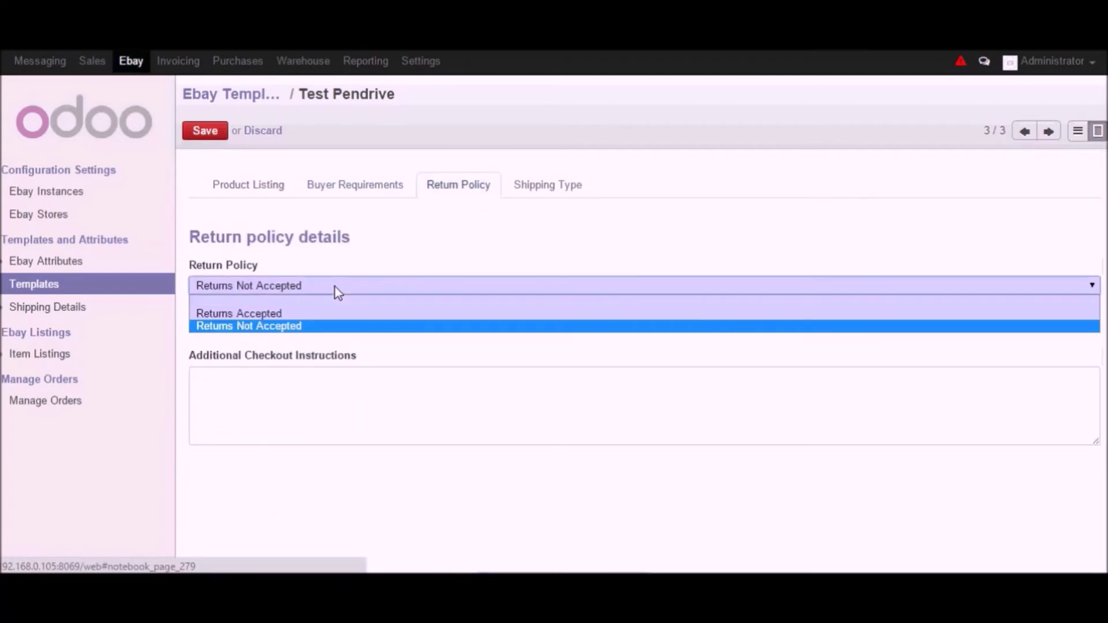
click(315, 327)
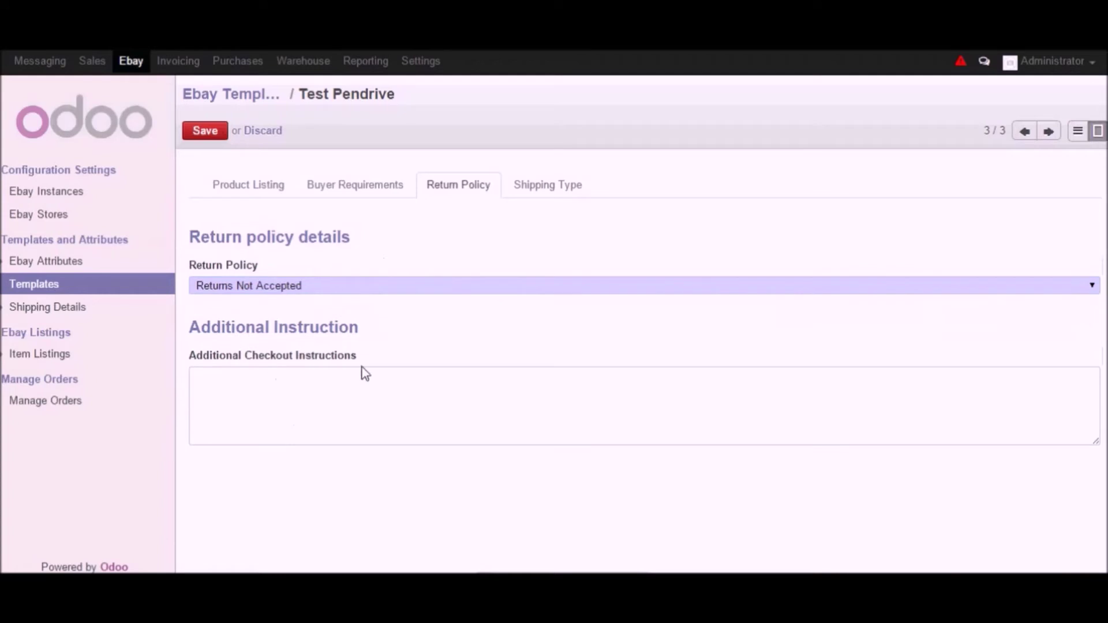
drag(359, 368, 519, 205)
click(519, 202)
Open the template's domestic shipping settings and turn Free Shipping on and off again for the 1st service
click(535, 189)
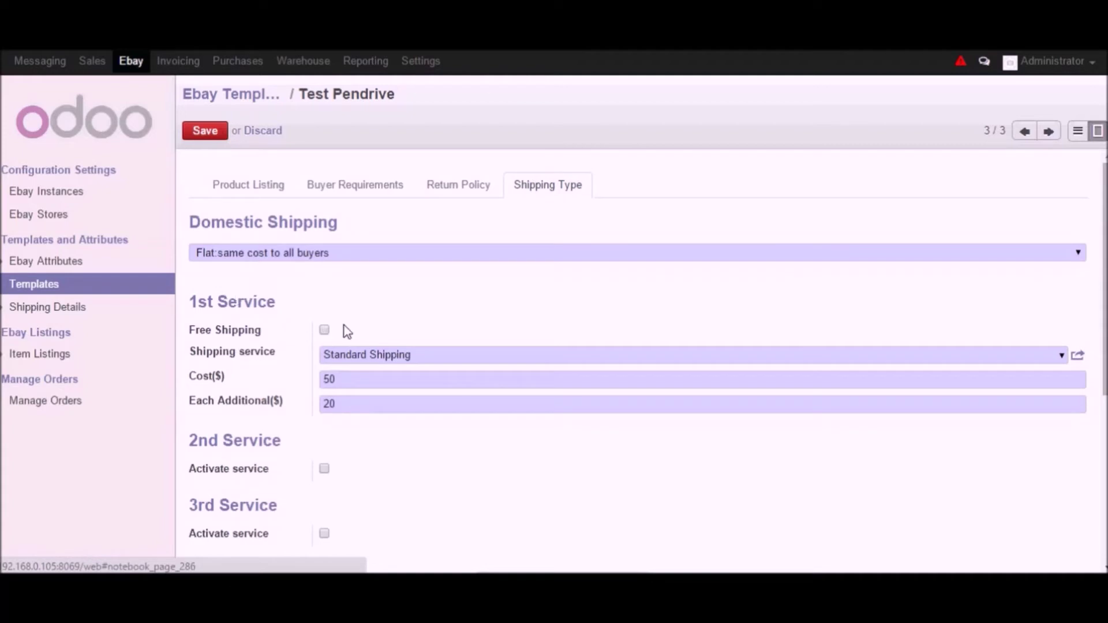
scroll(412, 323, down, 2)
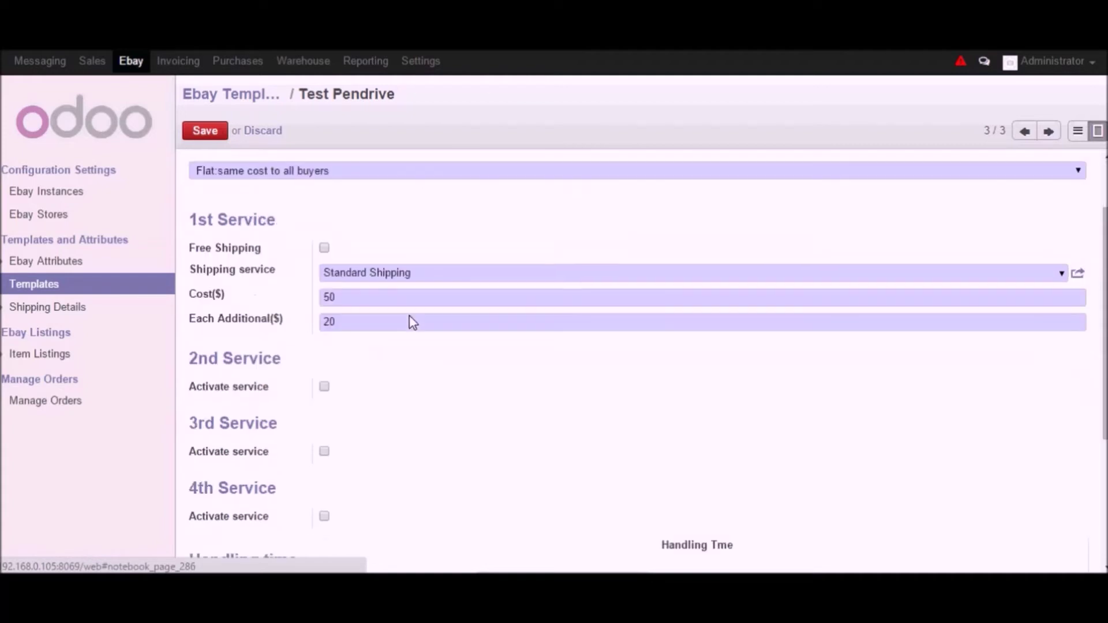
click(325, 248)
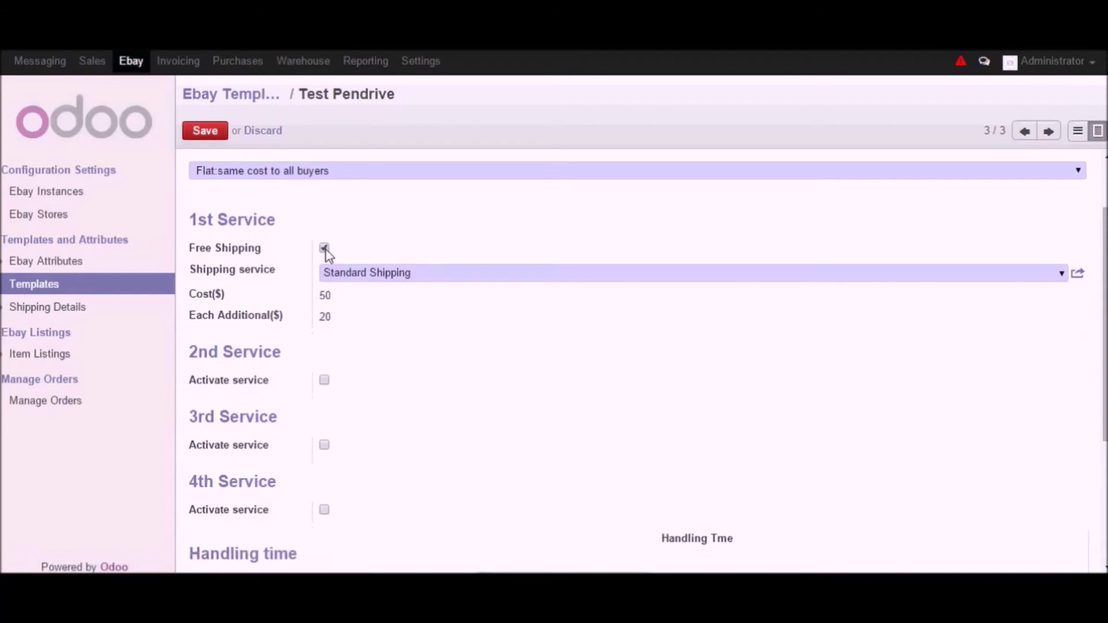
click(324, 248)
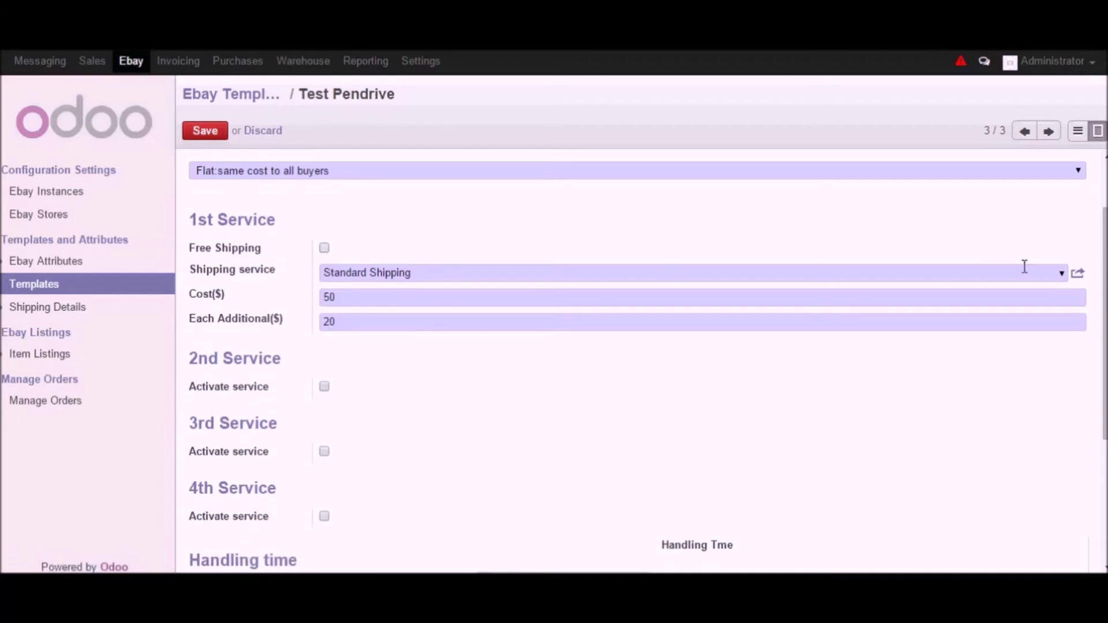
Examine the available shipping services and the Cost and Each Additional fields of the 1st service
click(1062, 273)
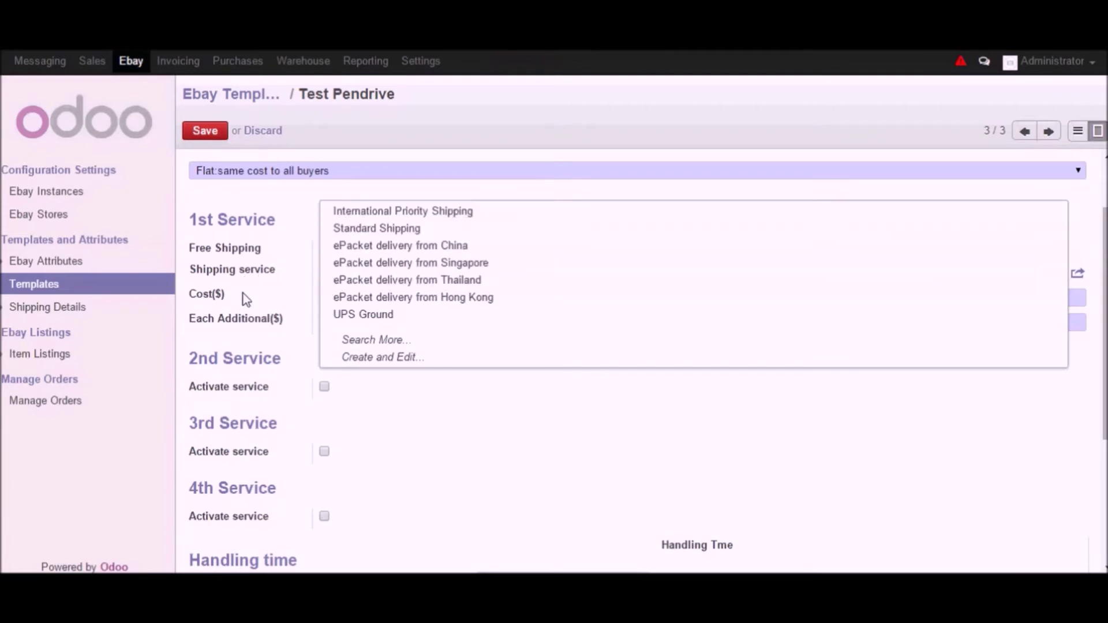
click(365, 301)
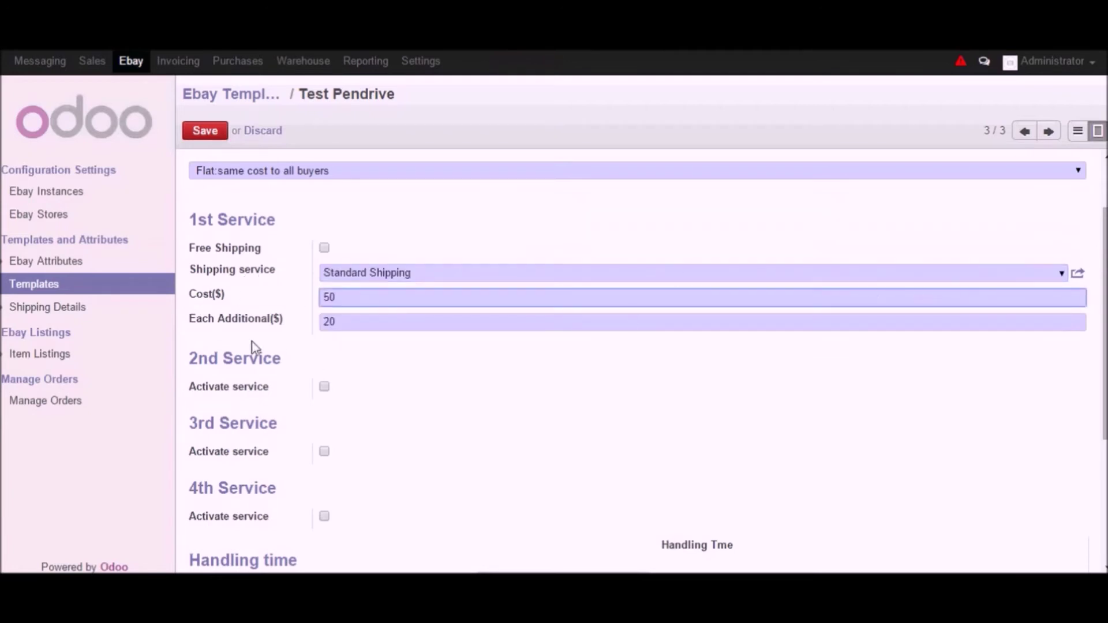
drag(295, 329, 202, 328)
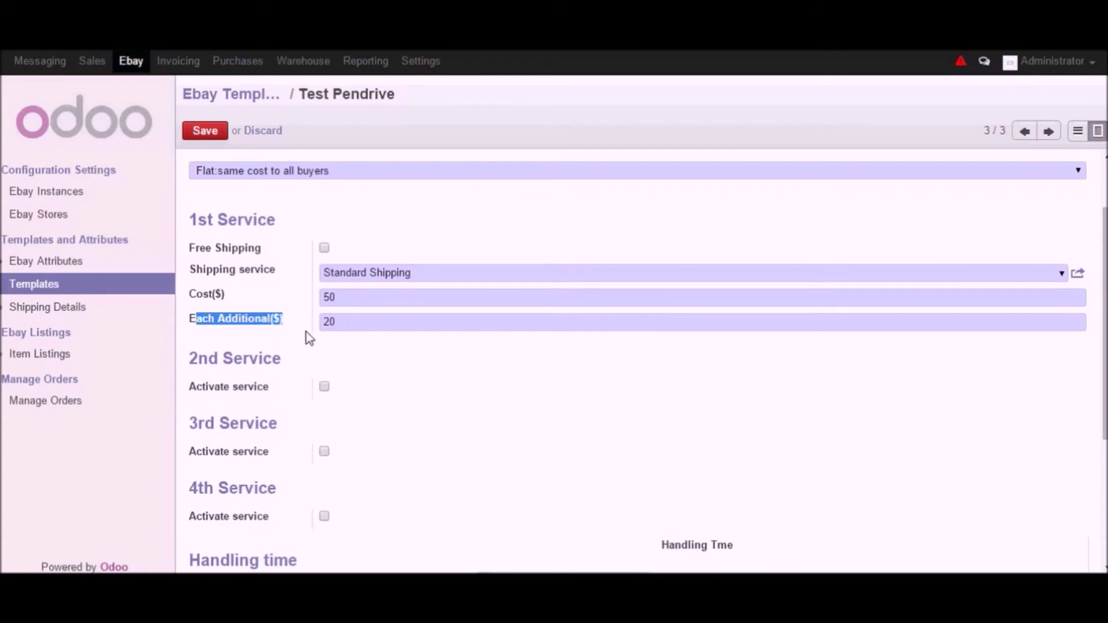
Activate the 2nd domestic shipping service and check its shipping service field
click(325, 387)
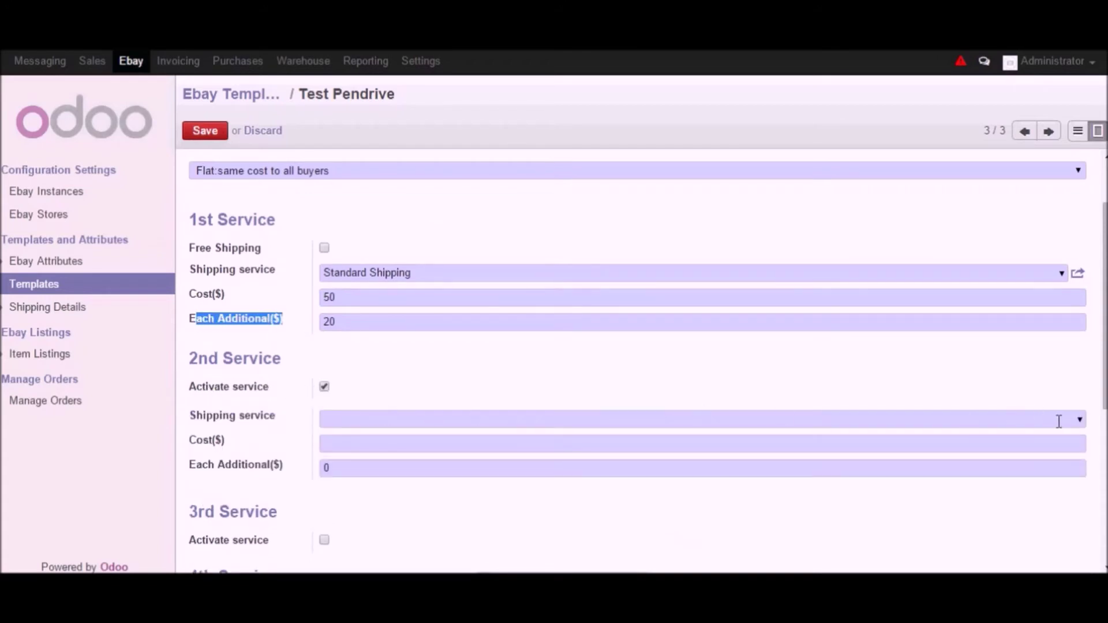
click(1081, 423)
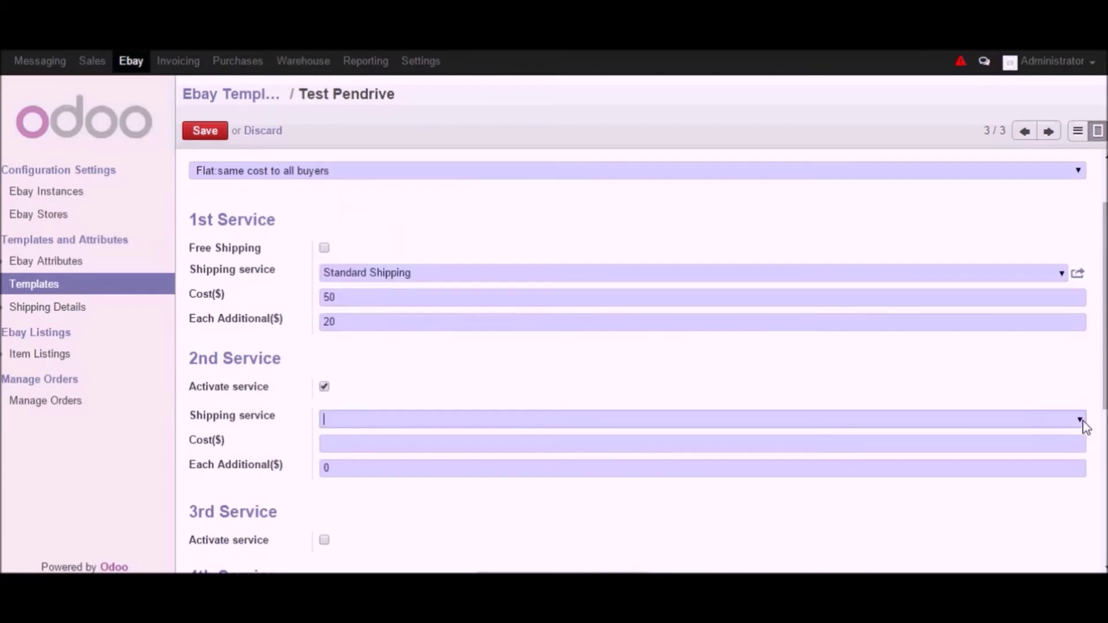
click(1062, 450)
scroll(362, 491, down, 4)
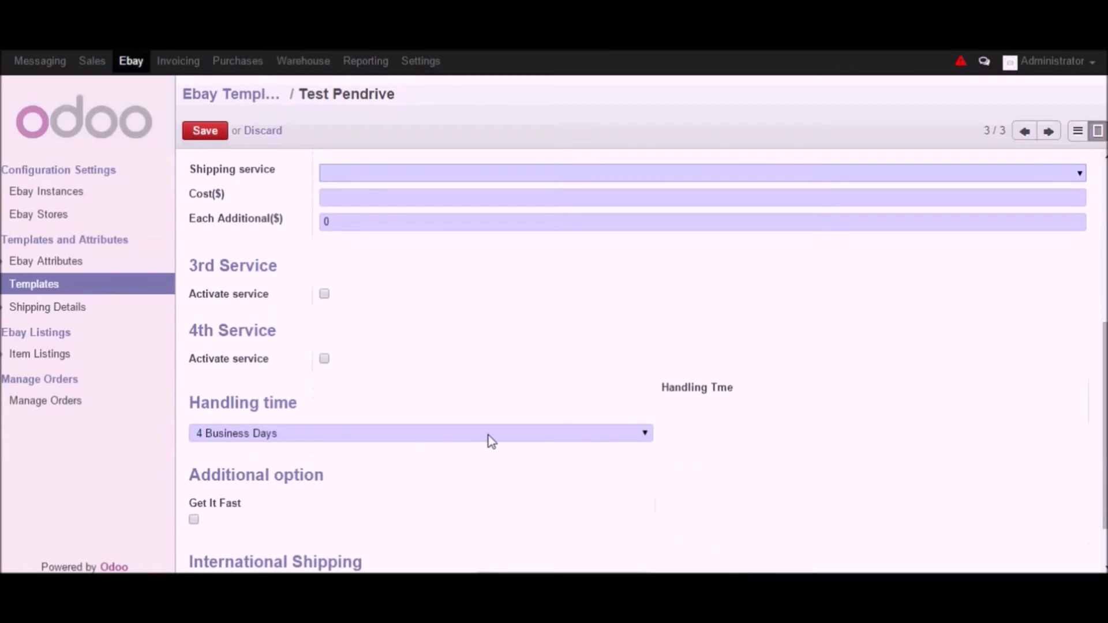
Review the handling time choices and the International Shipping section, and discard the template's unsaved changes
click(653, 437)
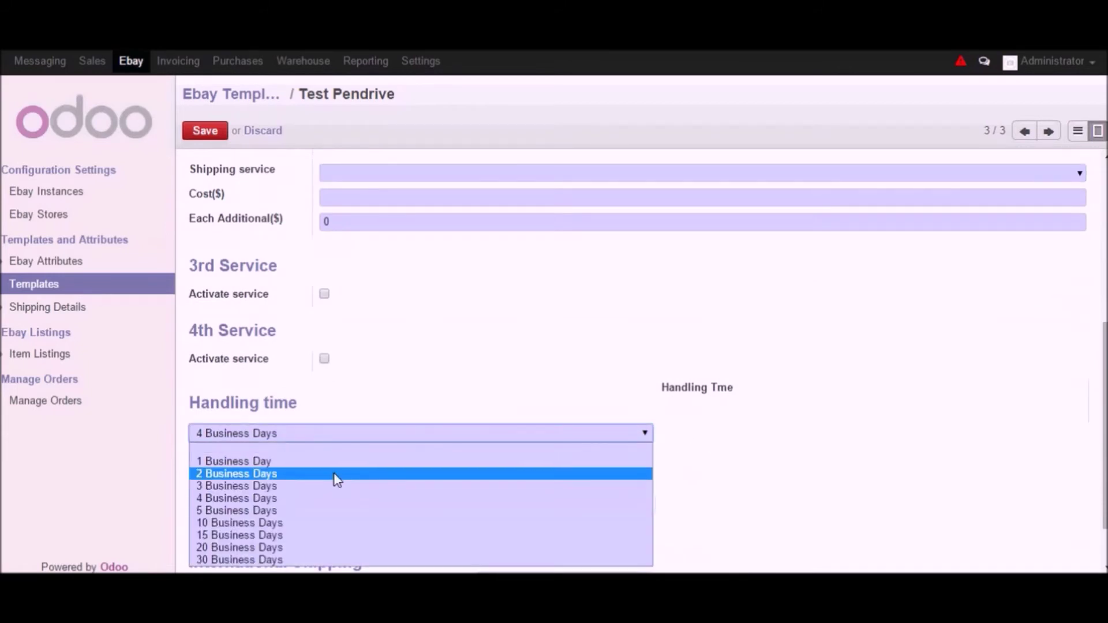
click(507, 378)
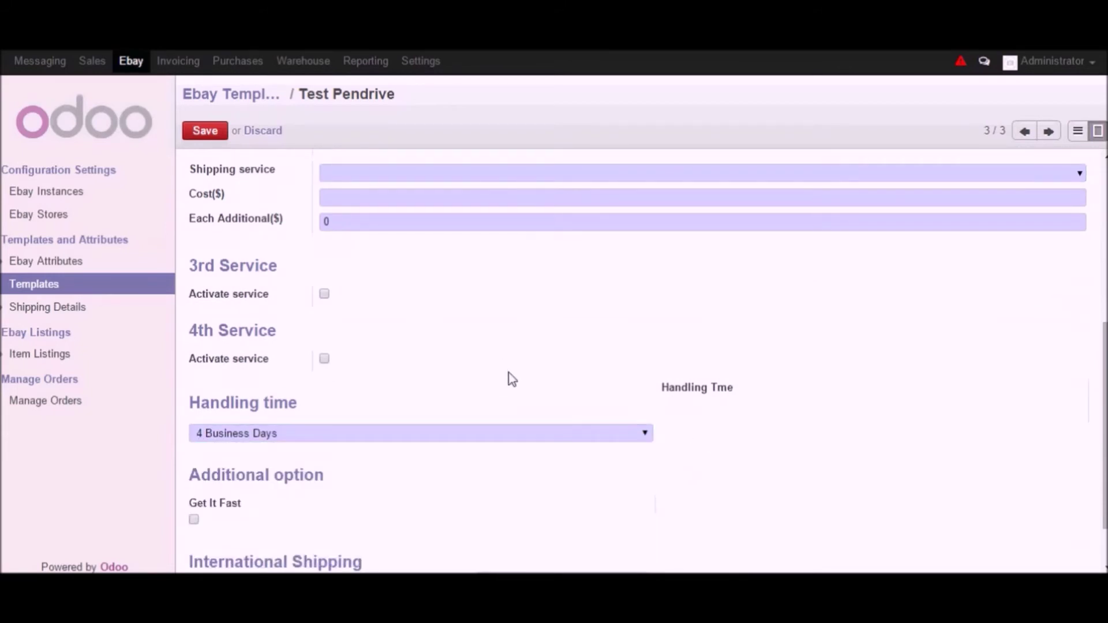
scroll(542, 404, down, 1)
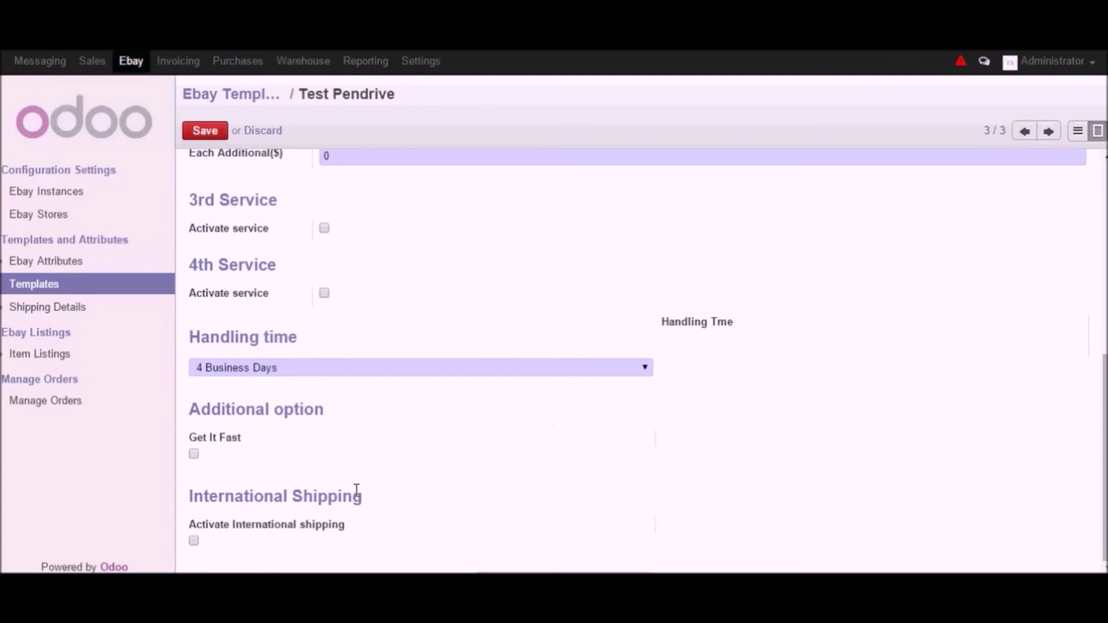
scroll(528, 514, up, 6)
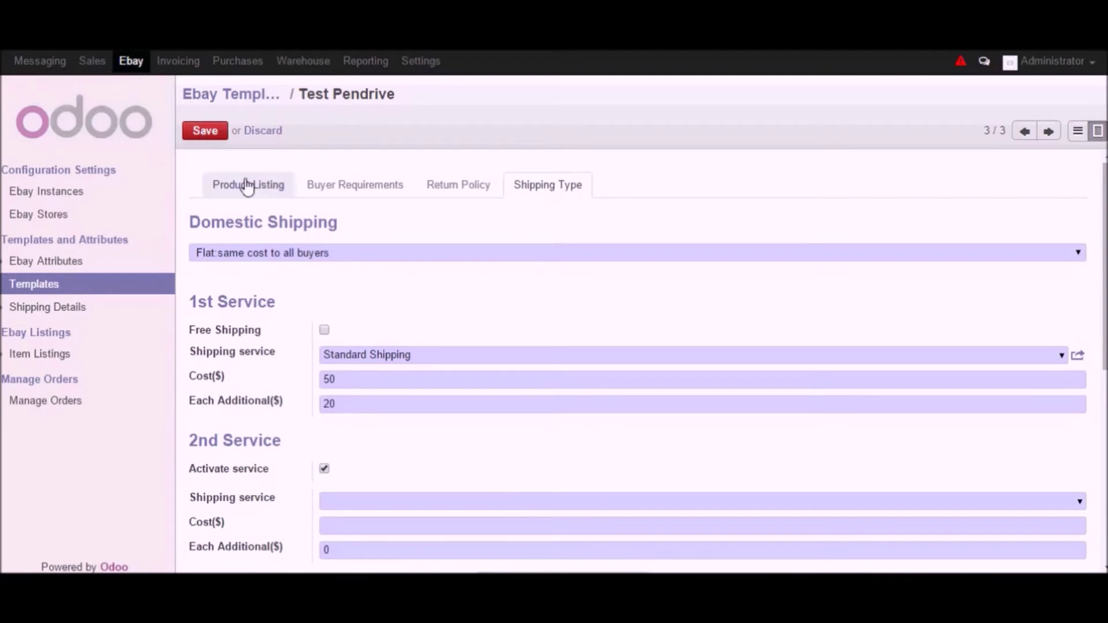
click(277, 135)
click(570, 163)
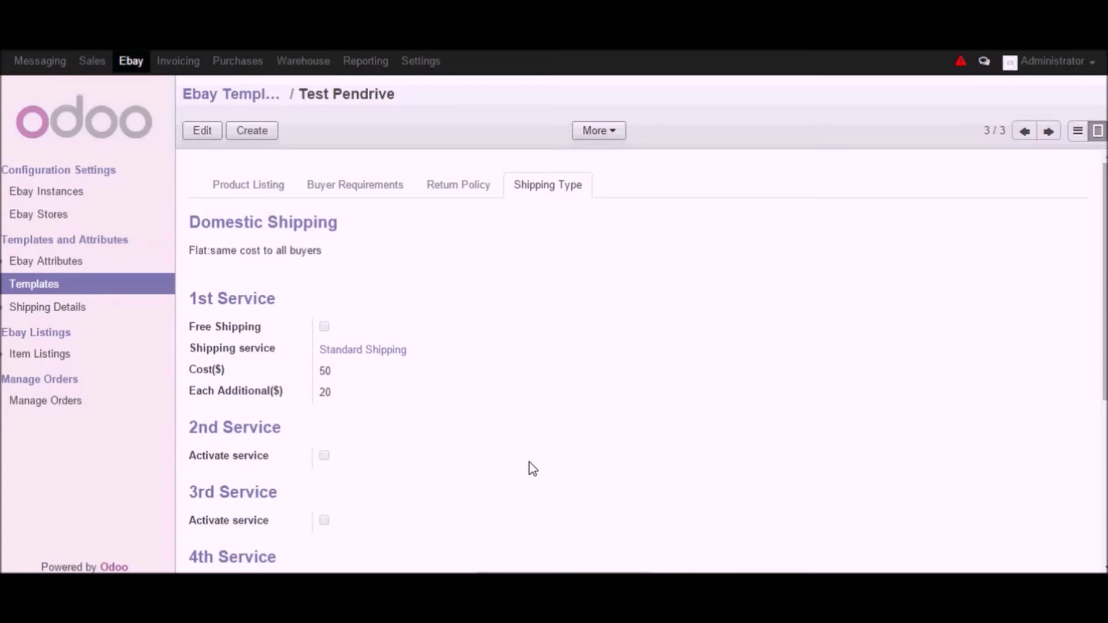
Open the Americas Pendrive record from the eBay item listings (List Items) for editing
click(35, 360)
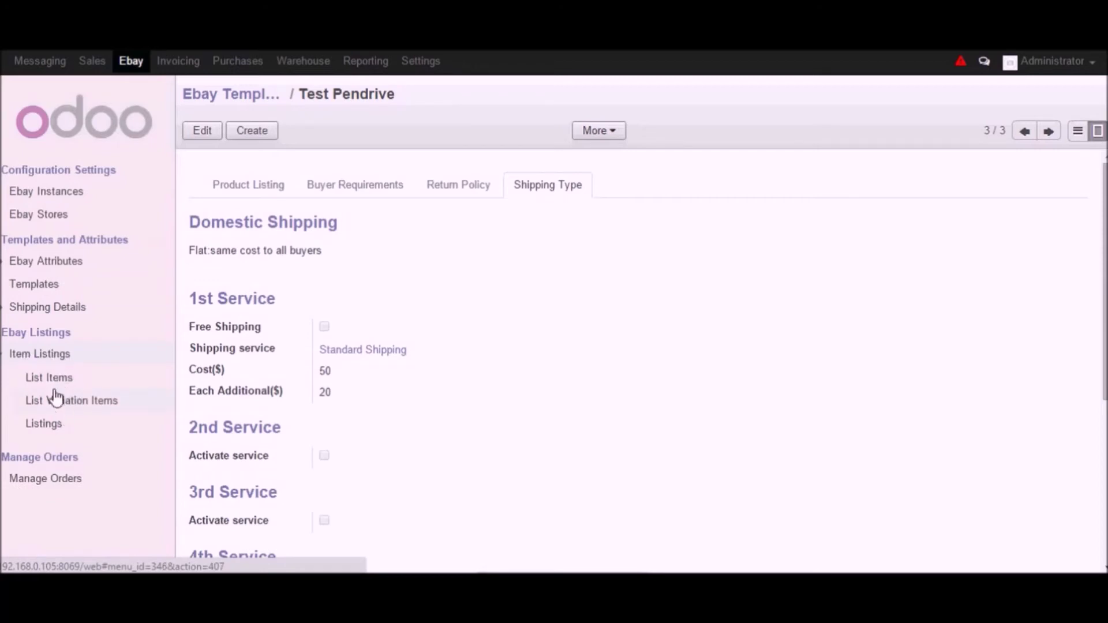
click(55, 385)
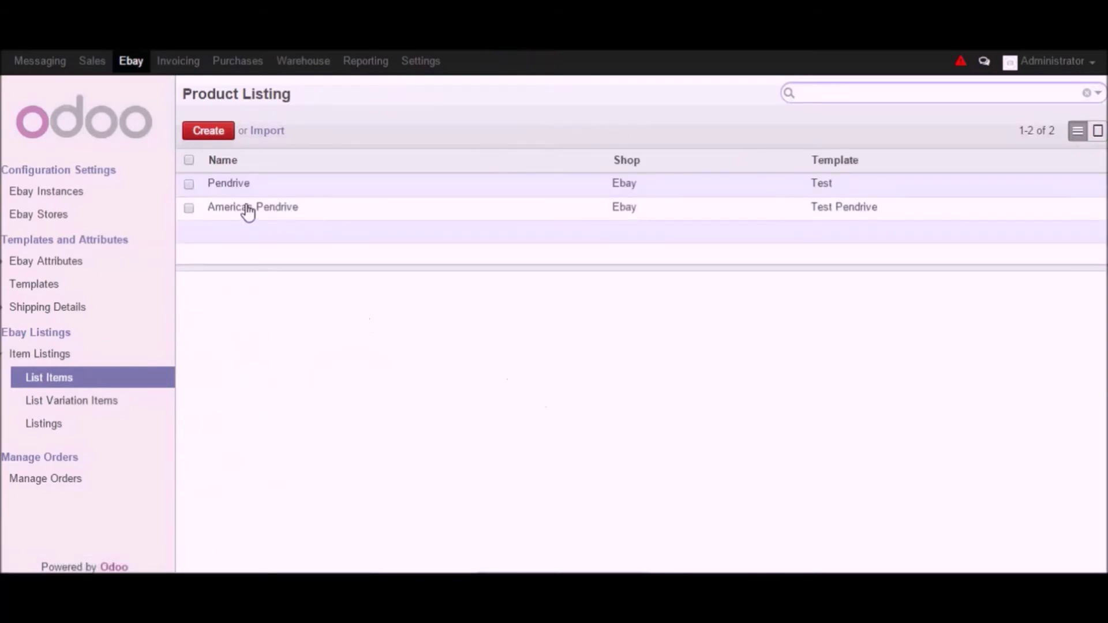
click(249, 211)
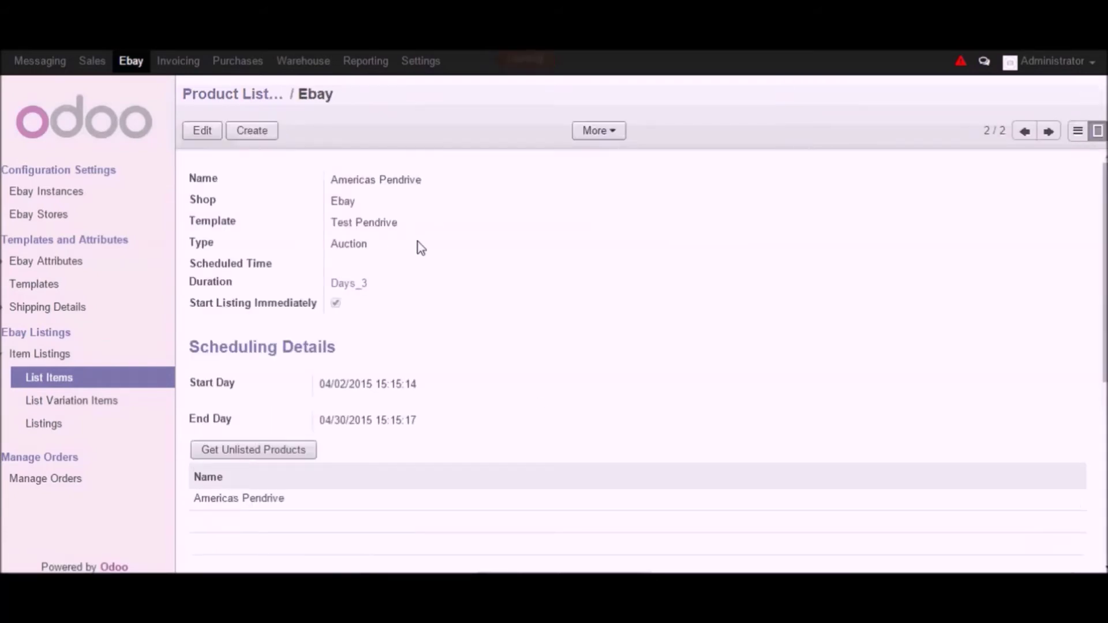
click(213, 132)
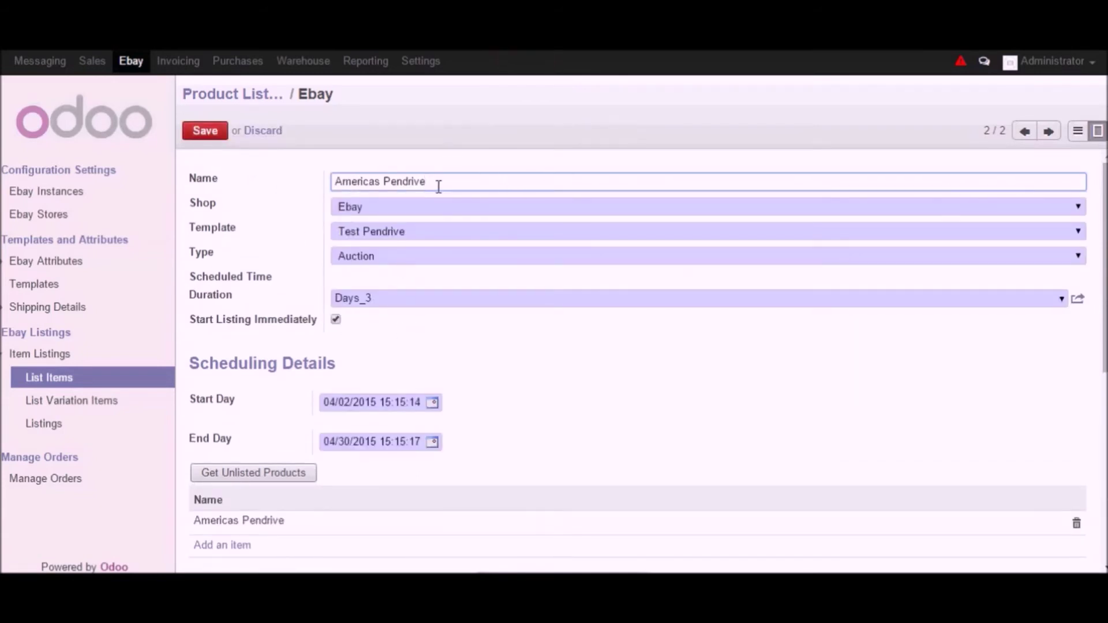
Select Ebay as the listing's shop and Test Pendrive as its template, and review the available listing types
drag(439, 187, 284, 180)
click(358, 208)
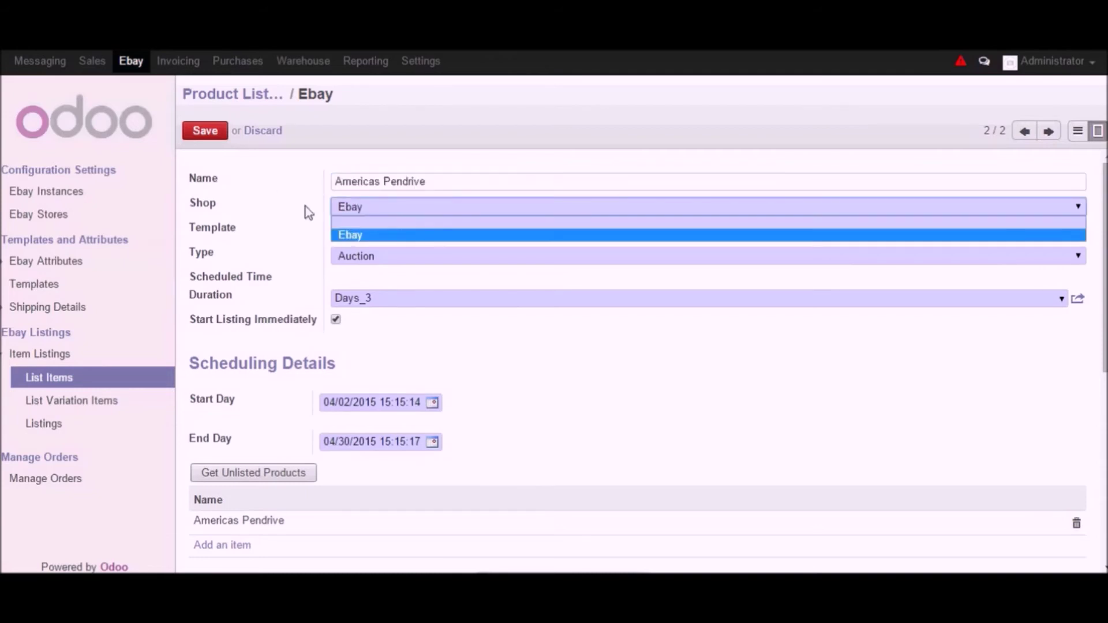
click(426, 239)
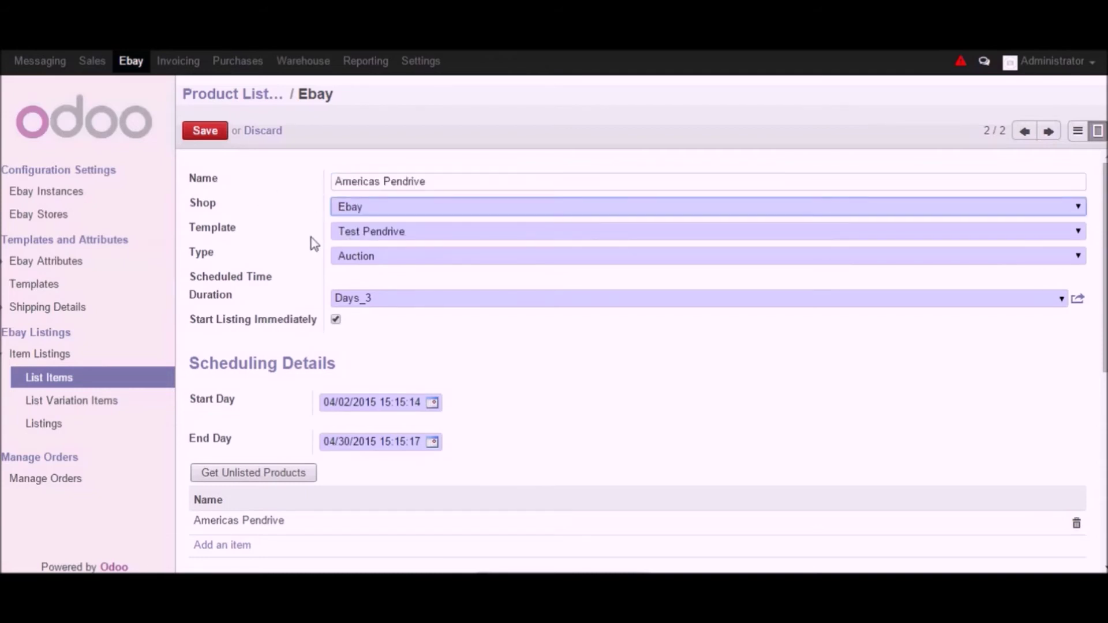
click(387, 234)
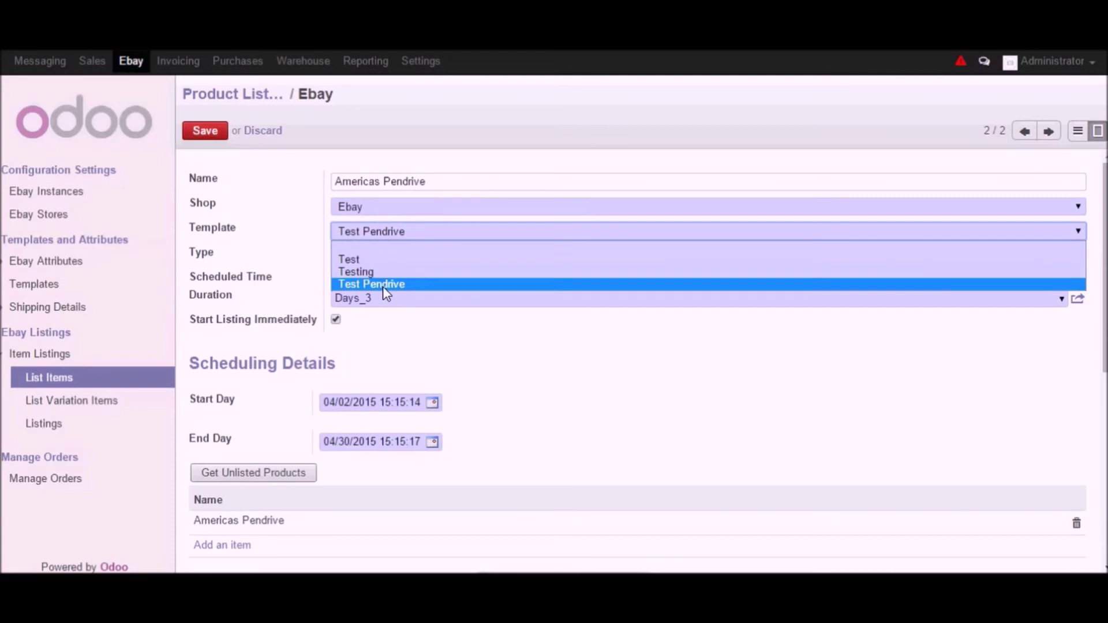
click(383, 286)
click(387, 260)
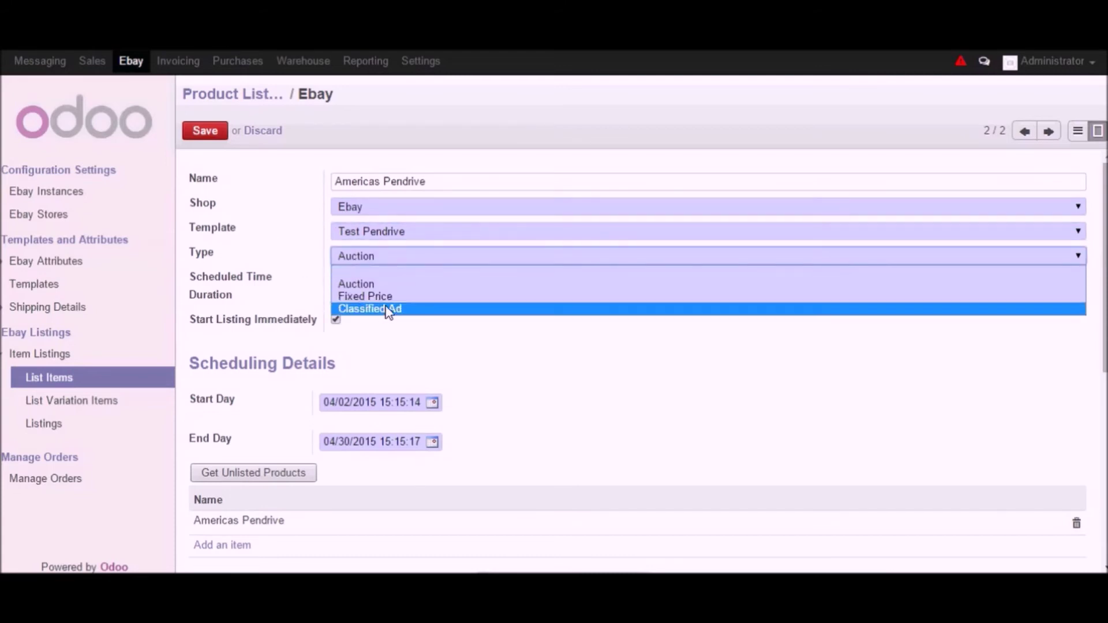
click(315, 287)
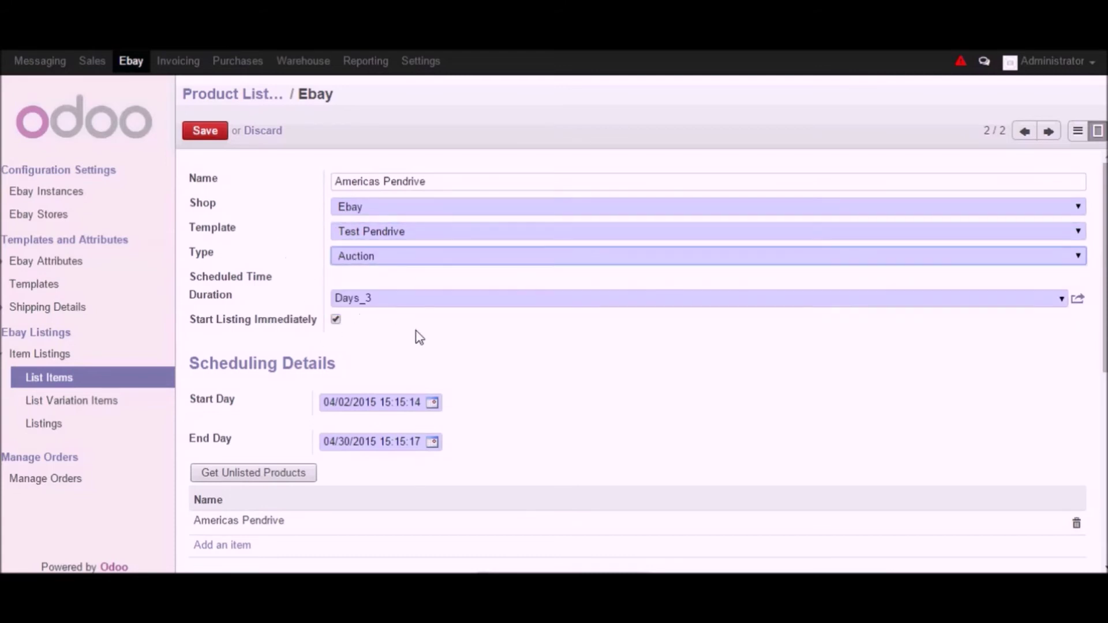
Review the listing's Duration choices and turn Start Listing Immediately off and on again
scroll(419, 337, down, 2)
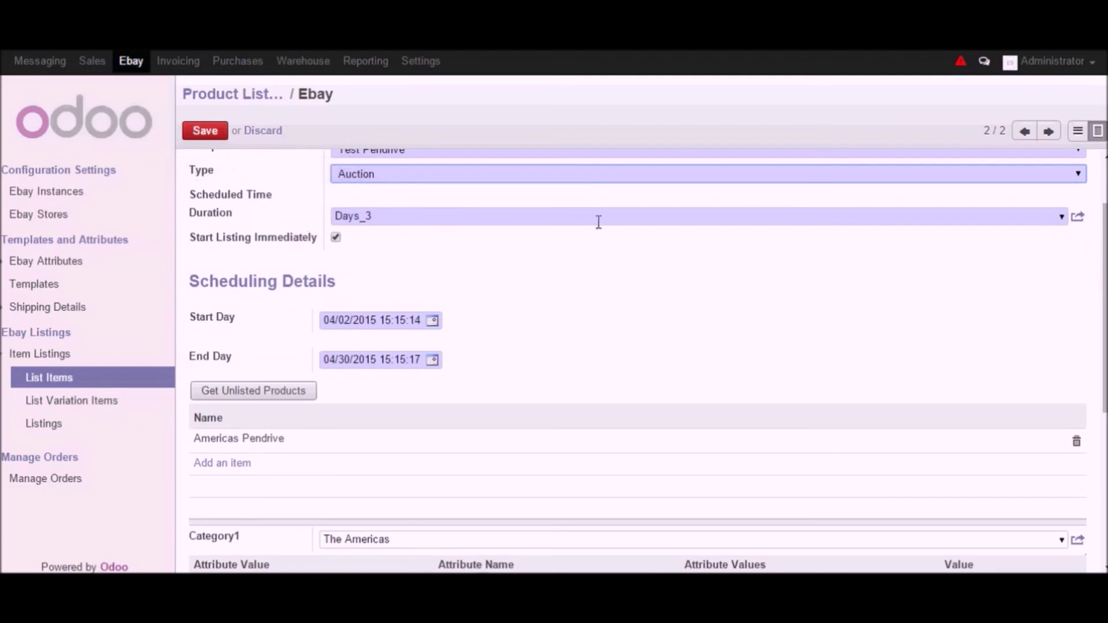
click(1062, 218)
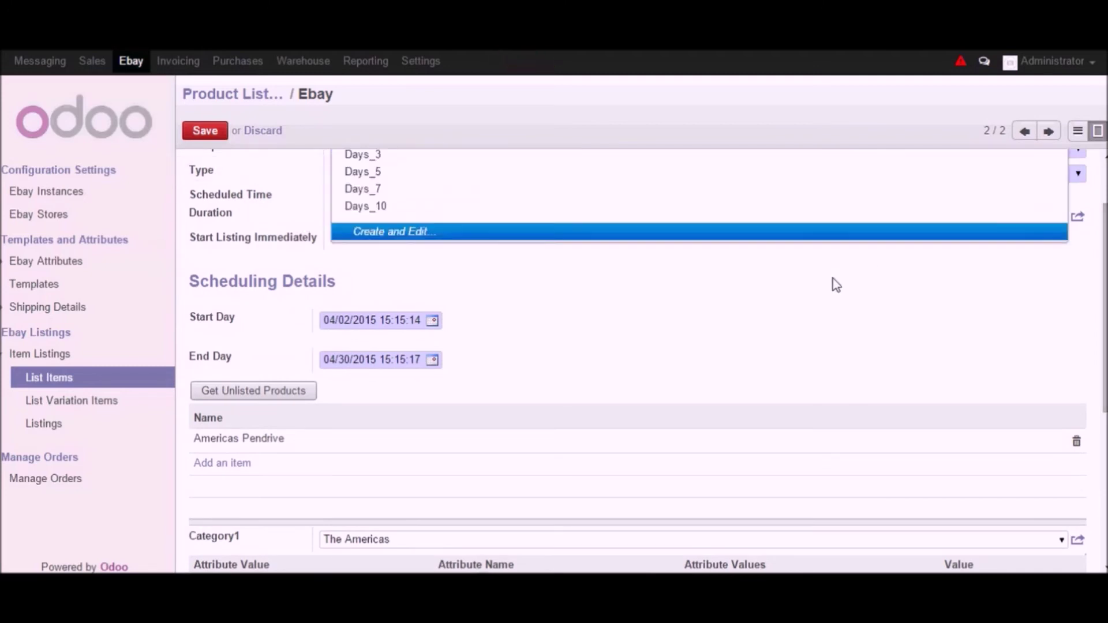
scroll(833, 278, up, 2)
key(Escape)
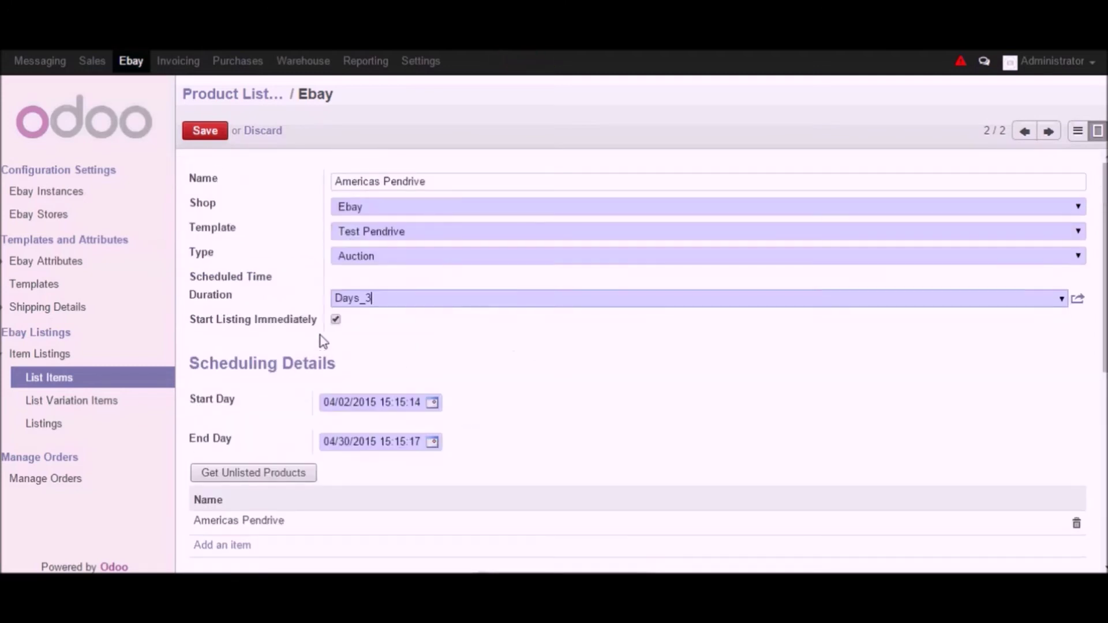
click(335, 319)
click(336, 320)
Get the unlisted products for the listing and mark Americas Pendrive in the product selection list
scroll(276, 344, down, 2)
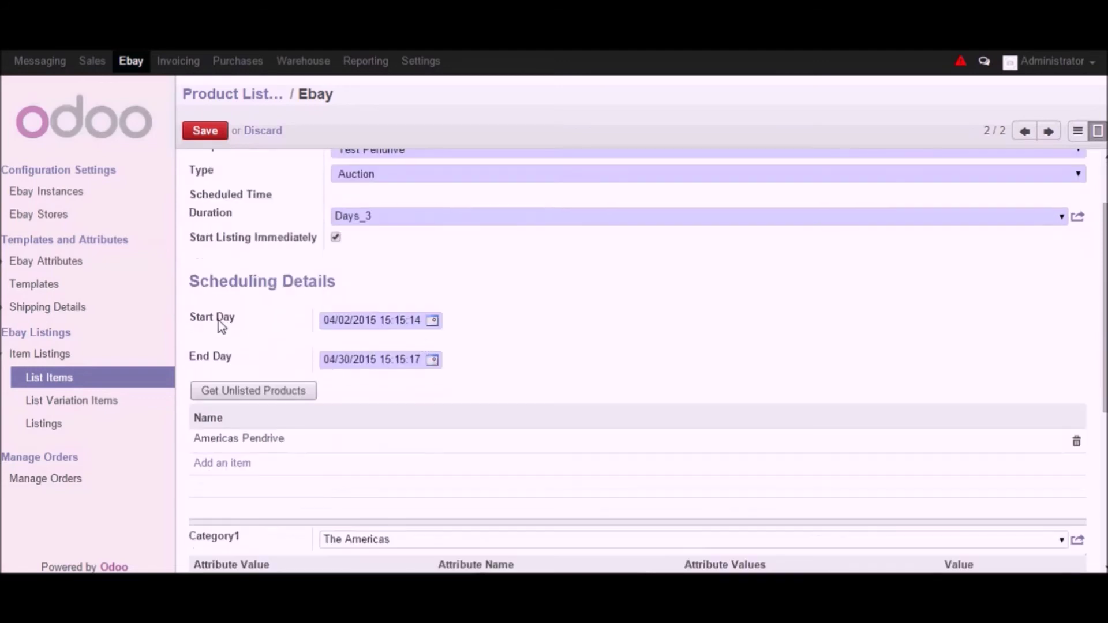
scroll(497, 414, down, 2)
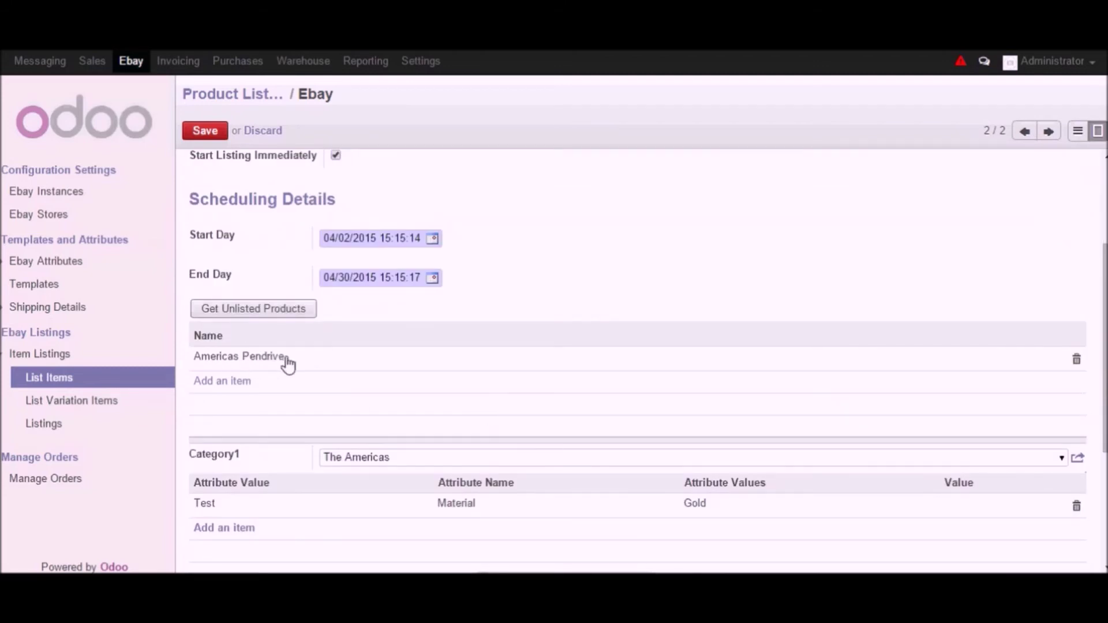
click(235, 312)
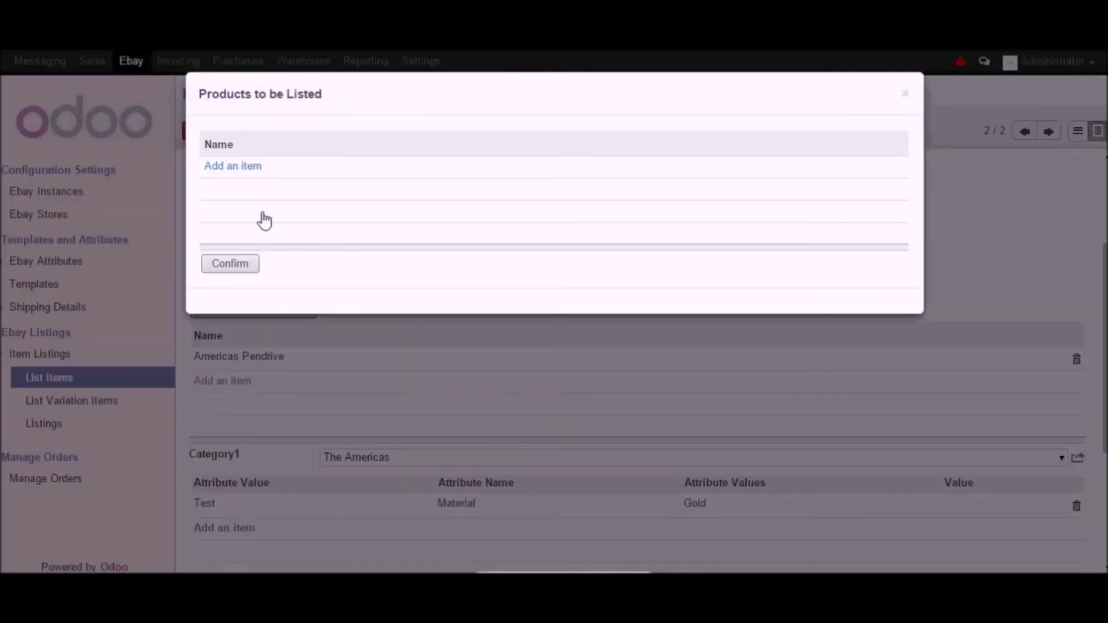
click(231, 167)
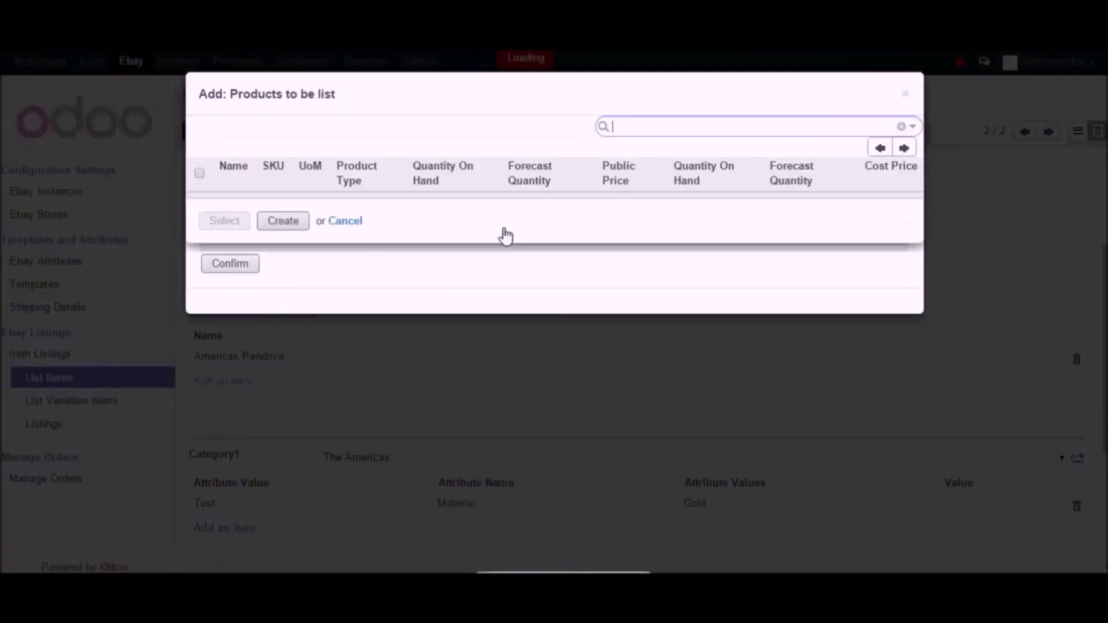
scroll(282, 372, down, 2)
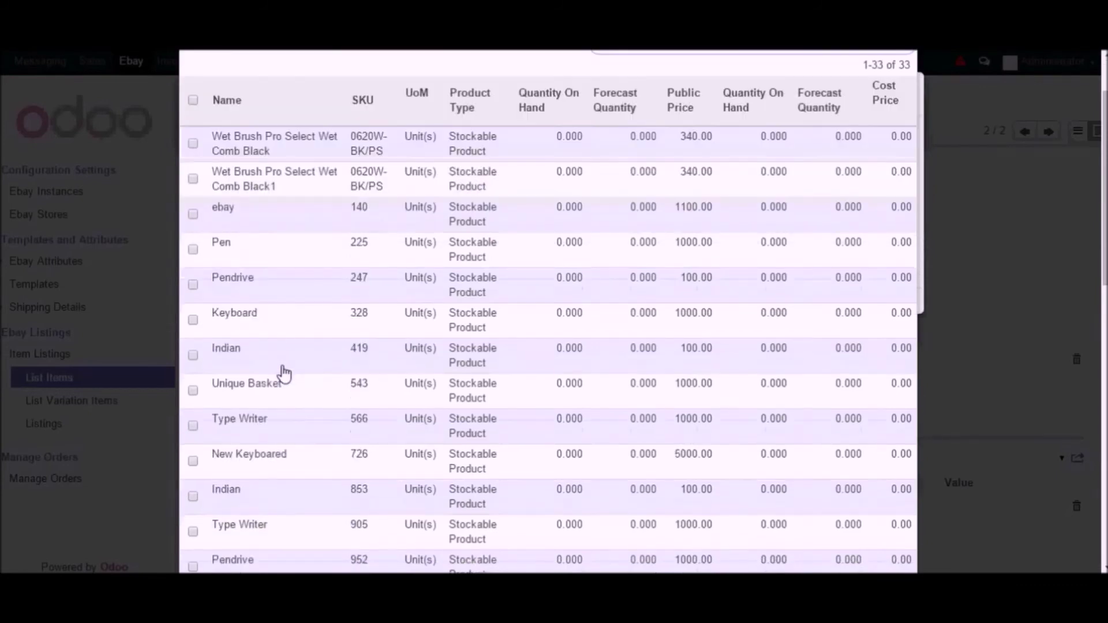
scroll(283, 372, down, 2)
scroll(231, 292, down, 2)
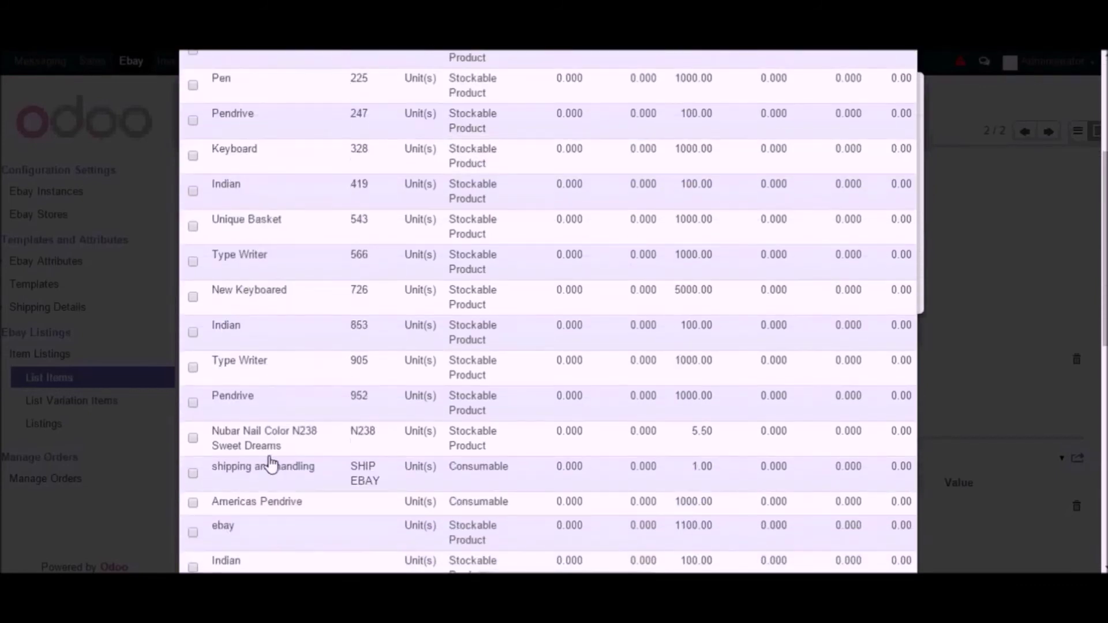
scroll(272, 464, down, 2)
click(193, 421)
Add the marked product to the Products to be Listed and confirm them for the listing
scroll(634, 493, down, 5)
scroll(750, 438, up, 10)
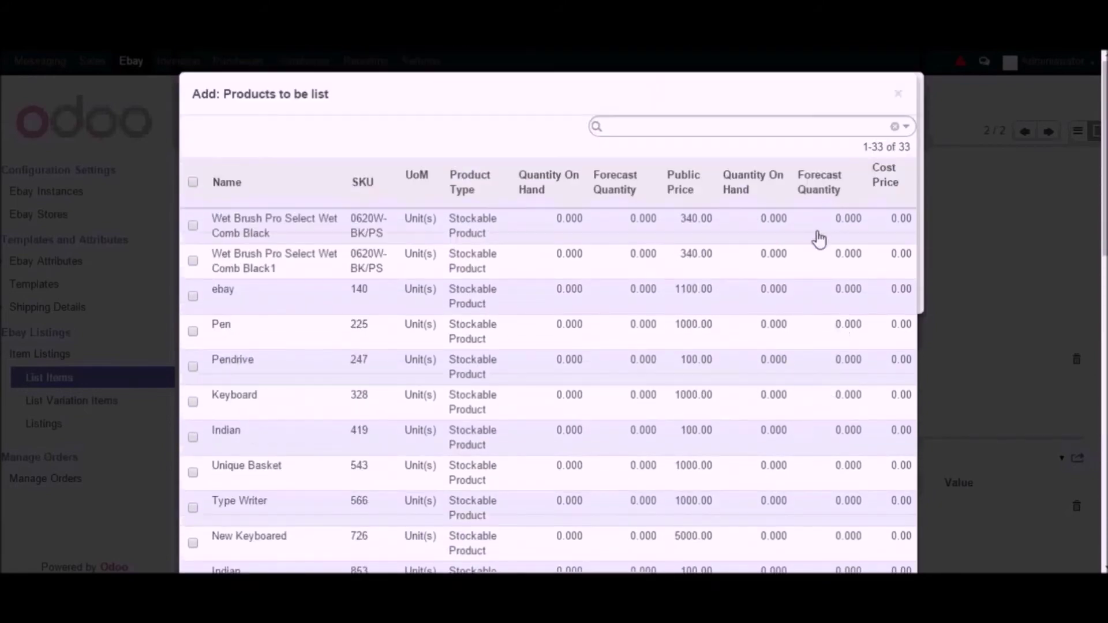
scroll(750, 404, down, 5)
scroll(710, 496, down, 5)
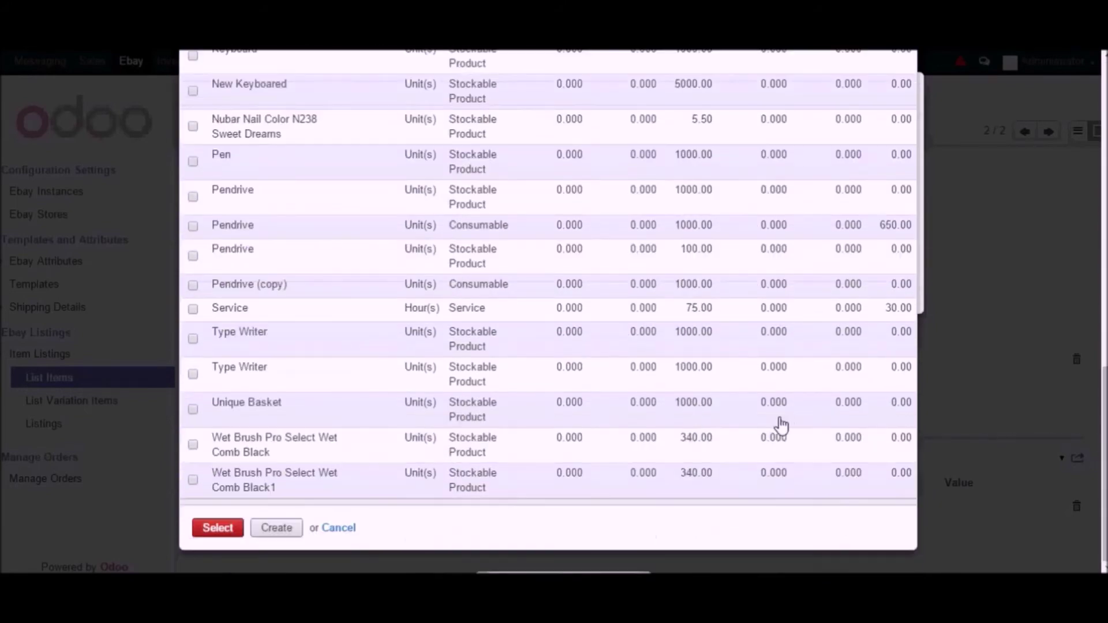
click(226, 528)
drag(318, 171, 272, 193)
click(231, 265)
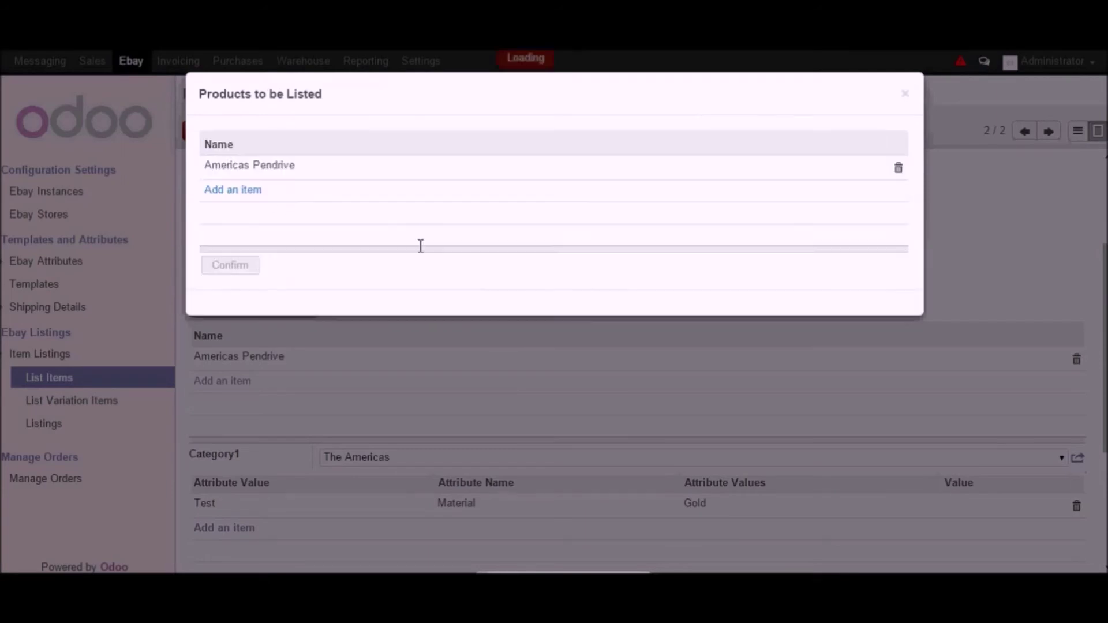
Review the categories available for the listing's Category1 and close the choices without changing them
scroll(612, 346, down, 2)
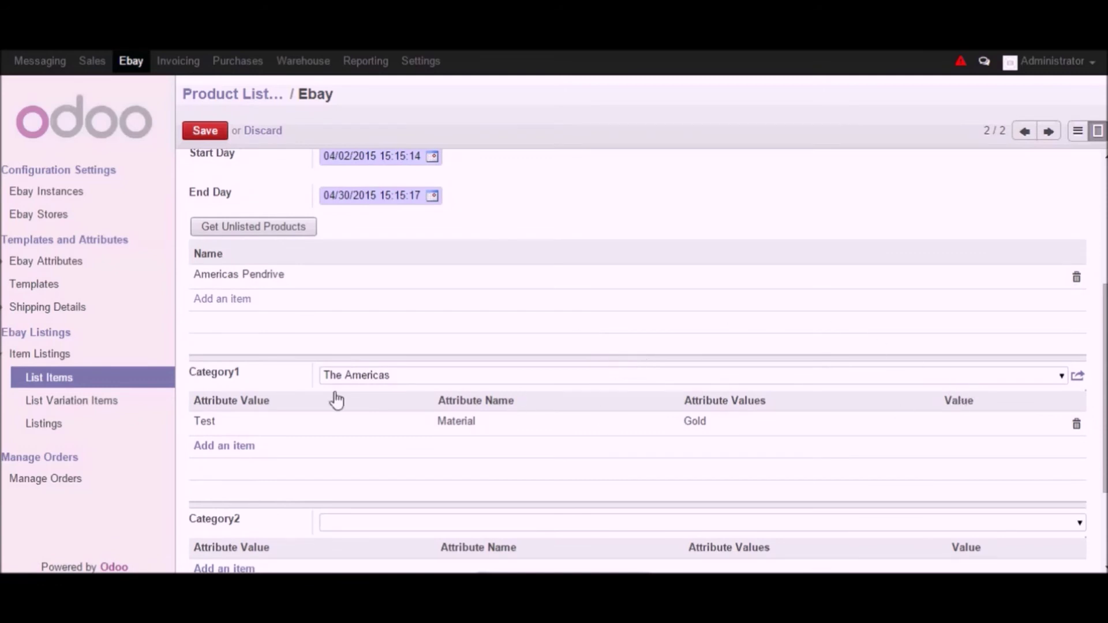
click(1061, 375)
scroll(908, 315, up, 2)
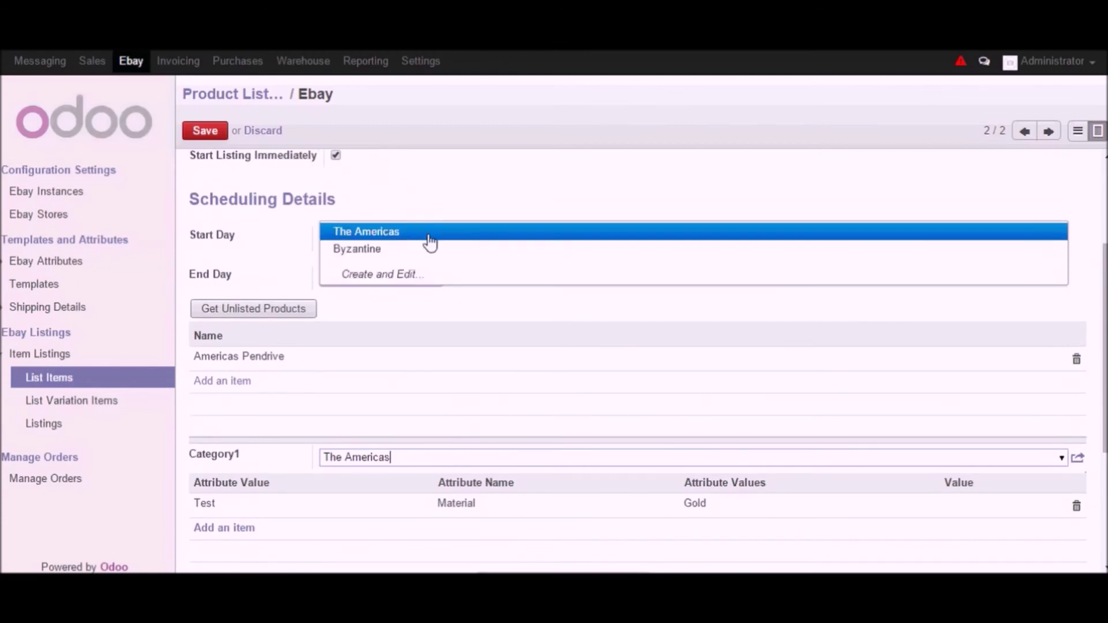
key(Escape)
Open the Test attribute under Category1, review its Attribute Name and Attribute Values choices, and discard the dialog
scroll(754, 331, down, 5)
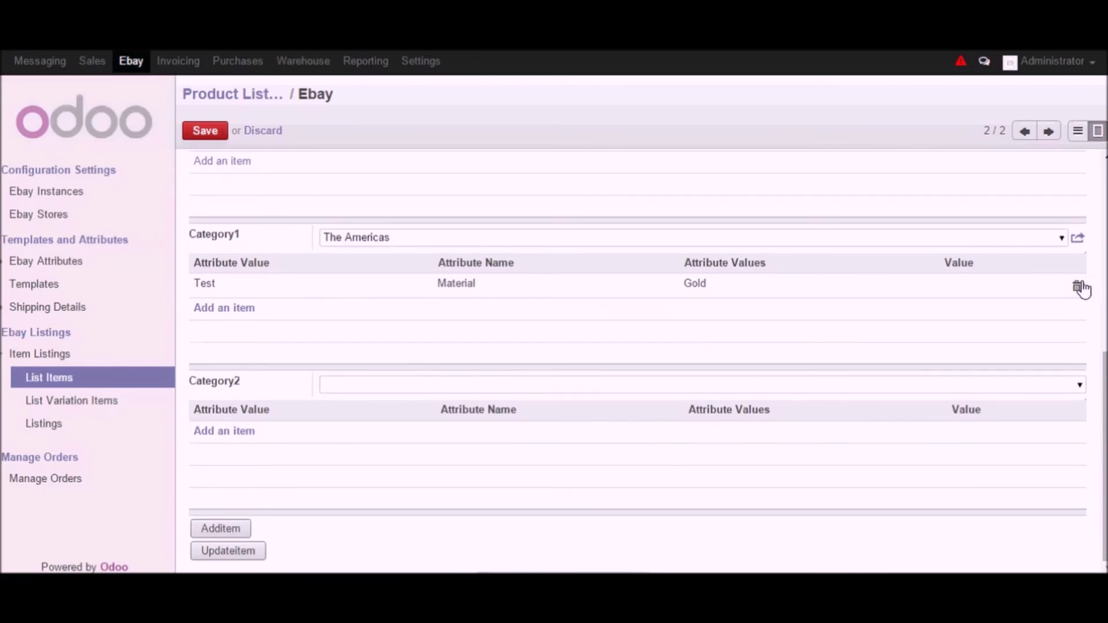
click(744, 266)
click(744, 248)
click(864, 303)
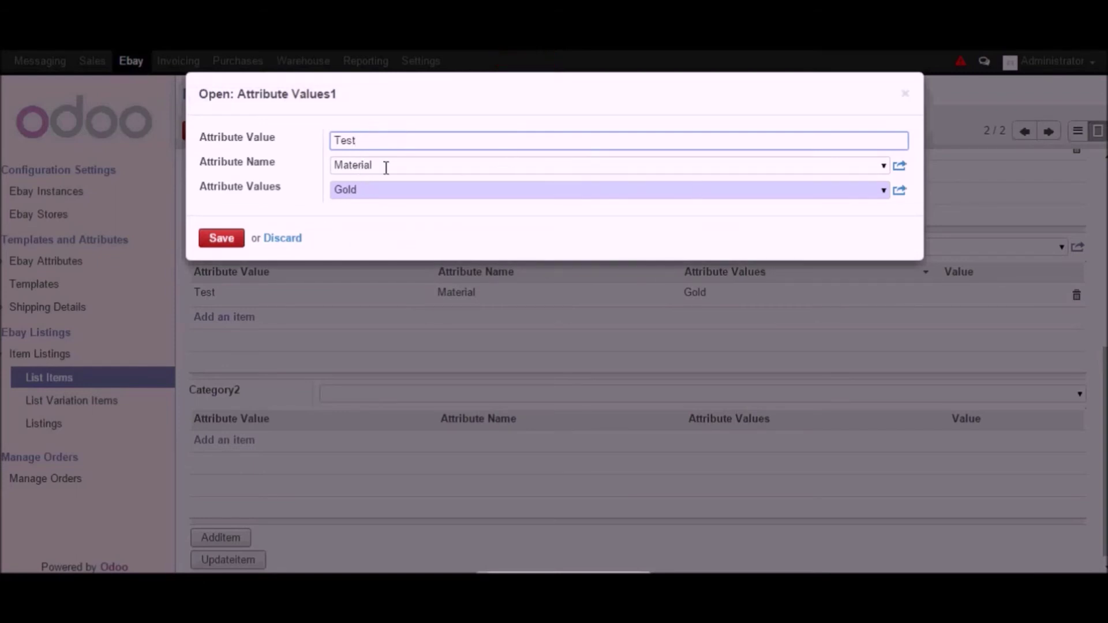
double_click(393, 145)
click(577, 174)
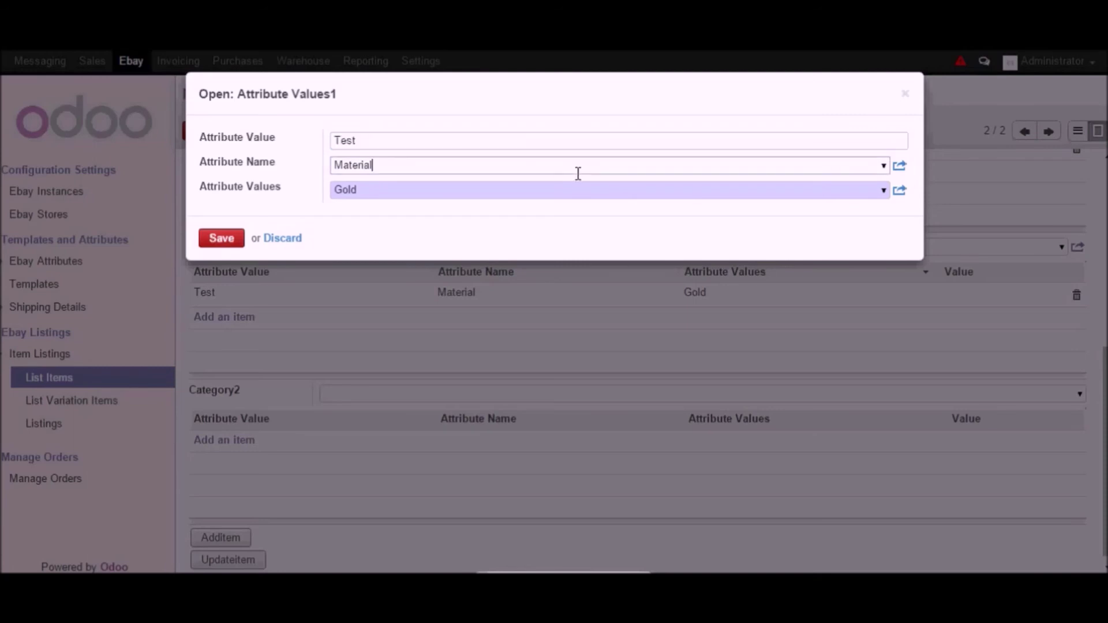
click(882, 165)
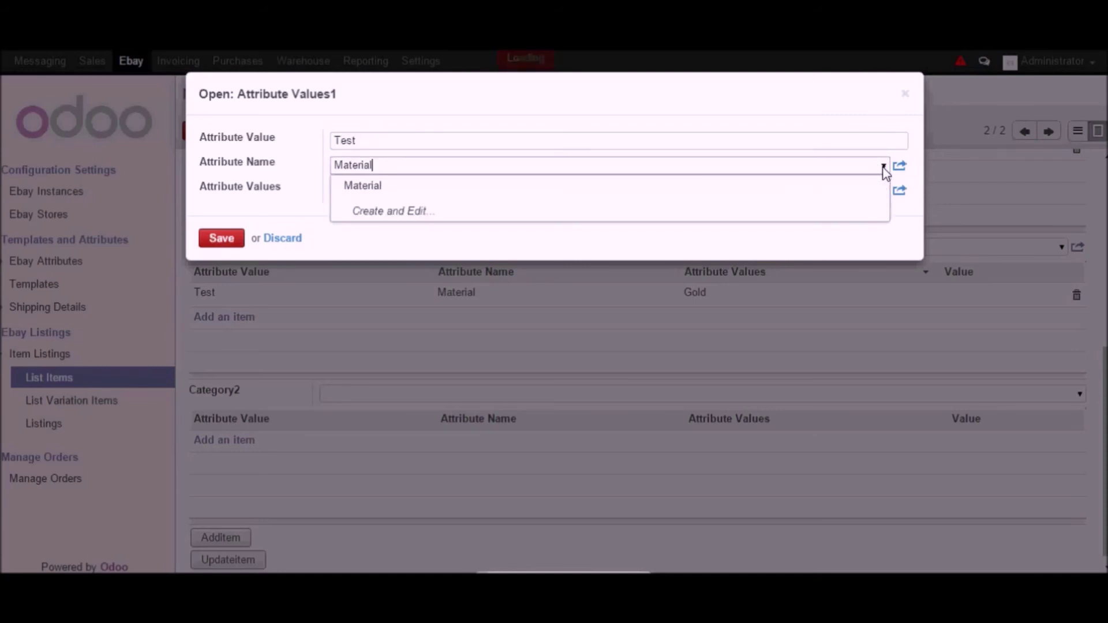
click(663, 187)
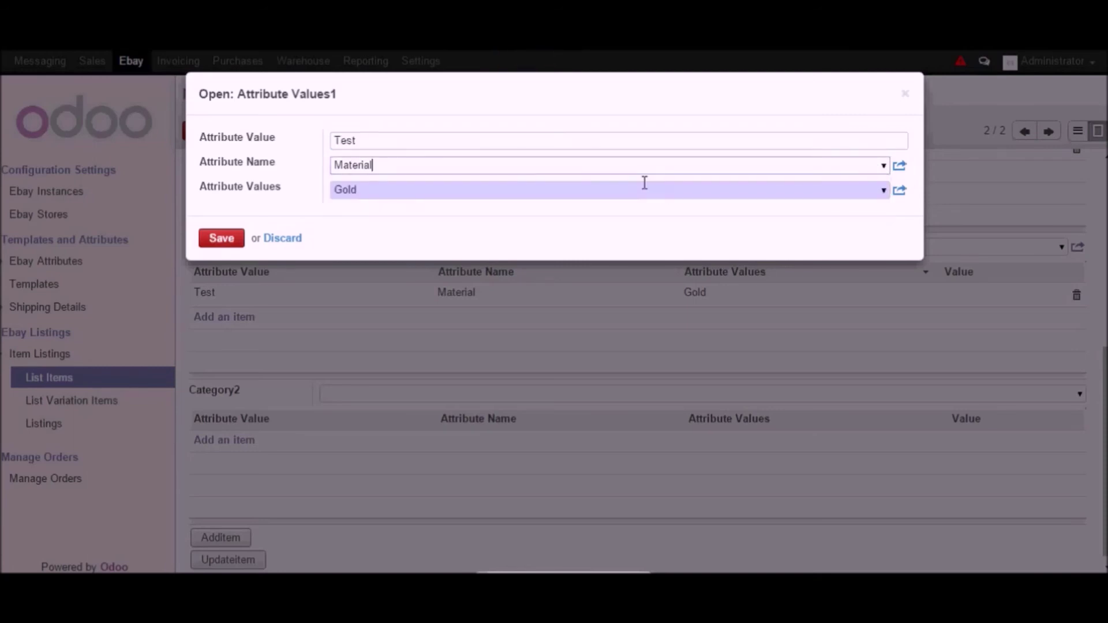
click(884, 191)
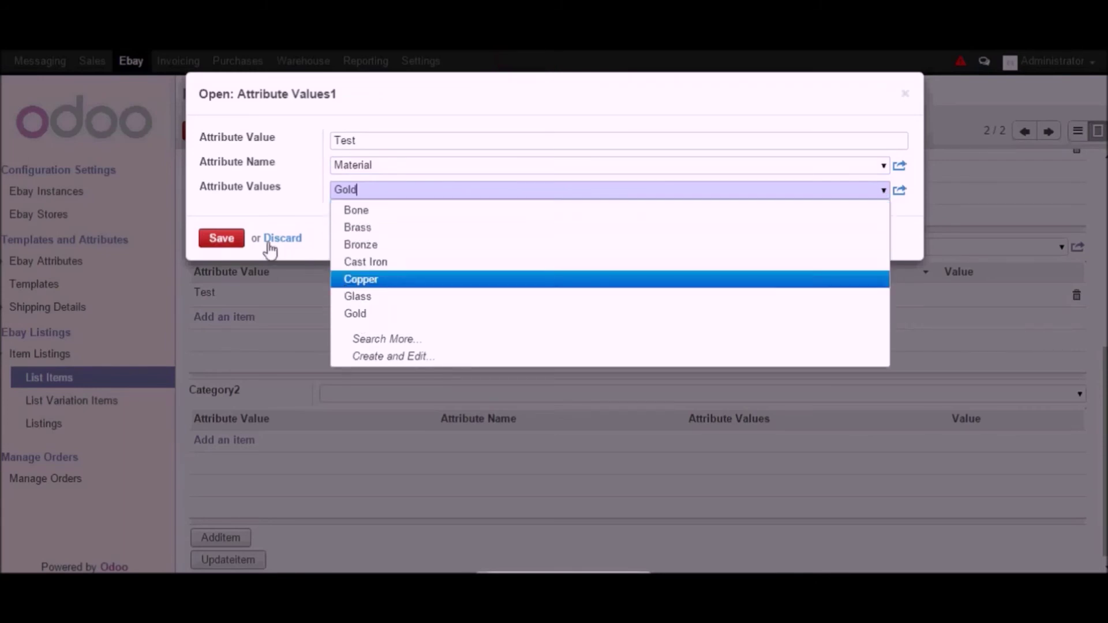
click(296, 209)
click(279, 240)
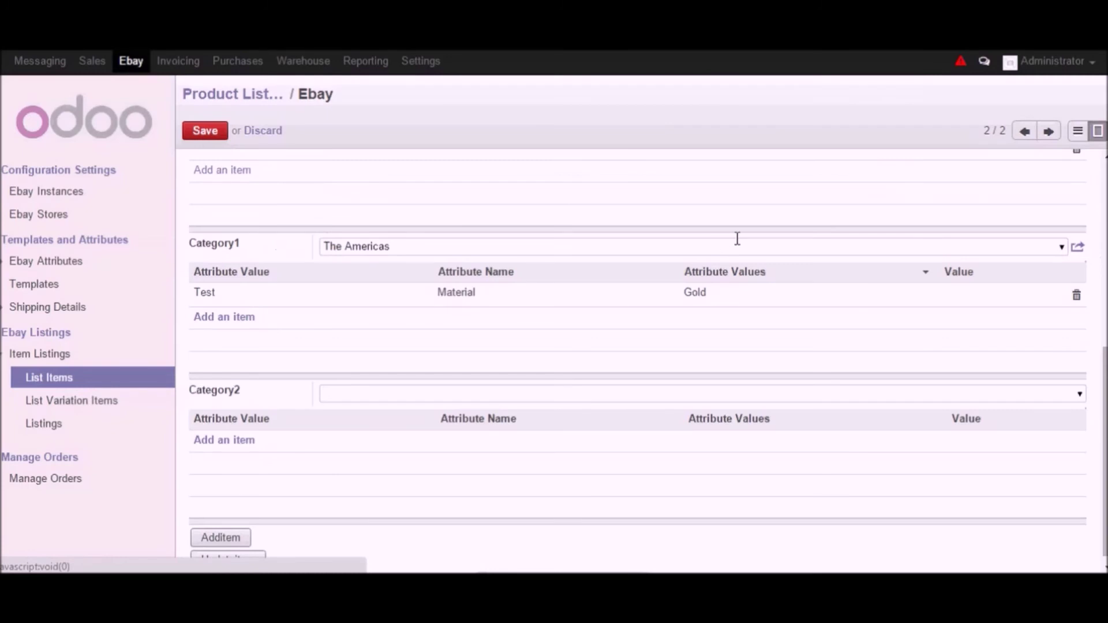
Save the Americas Pendrive listing and submit it to eBay with Additem
scroll(628, 402, down, 1)
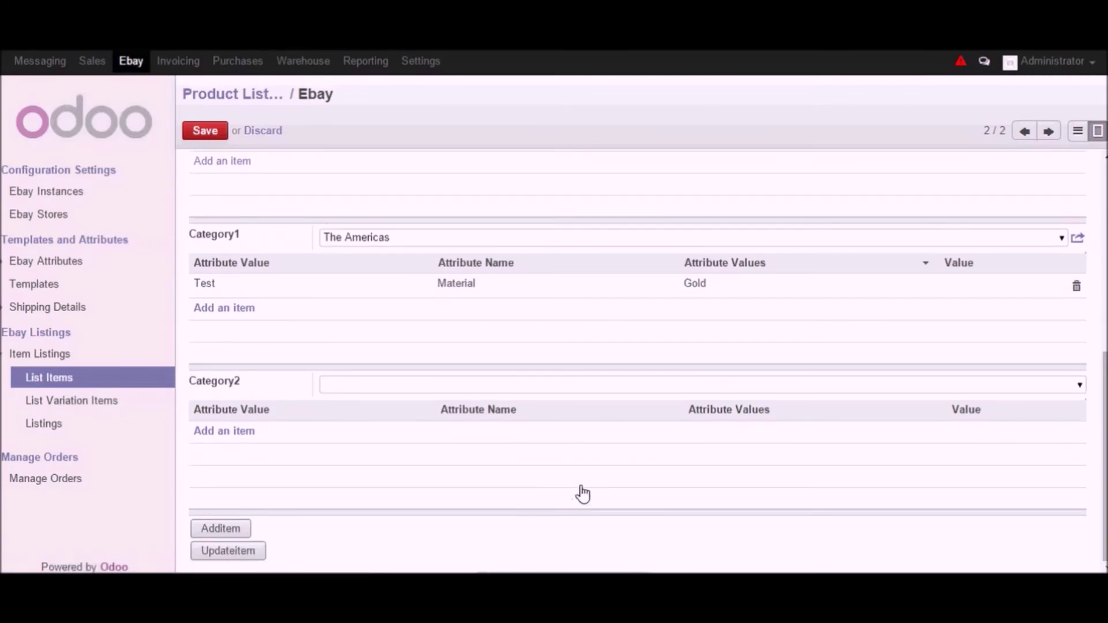
click(212, 132)
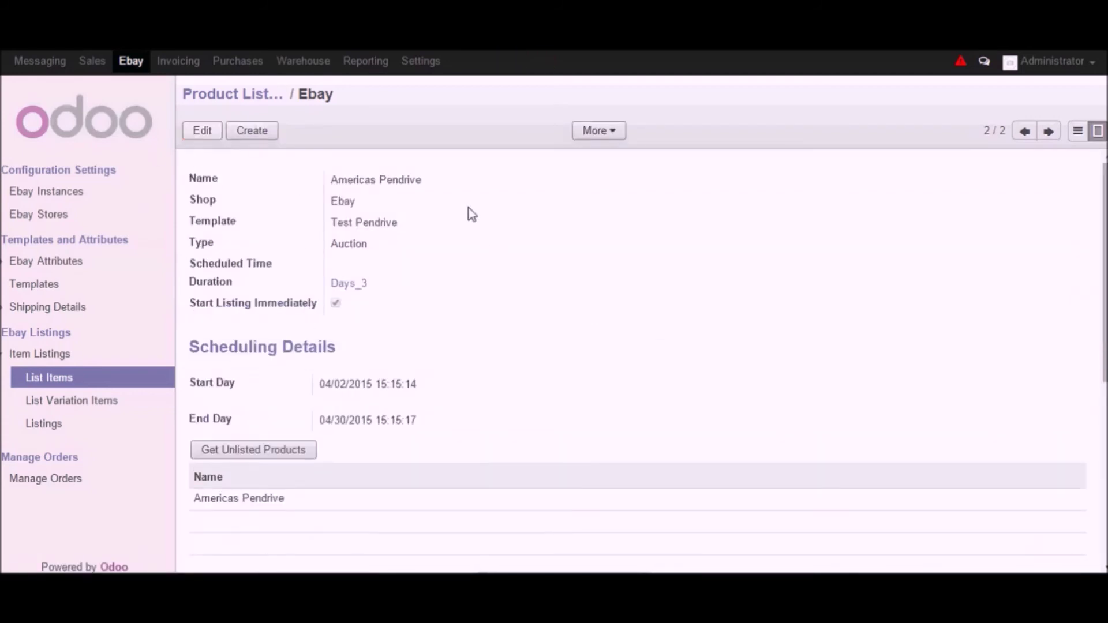
scroll(480, 270, down, 6)
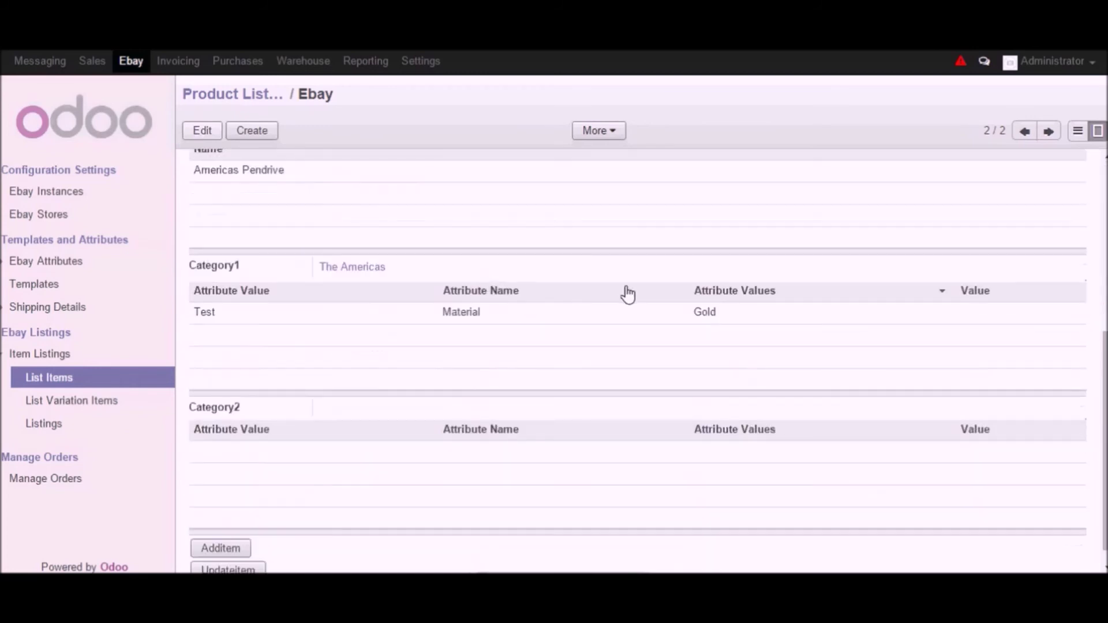
click(234, 537)
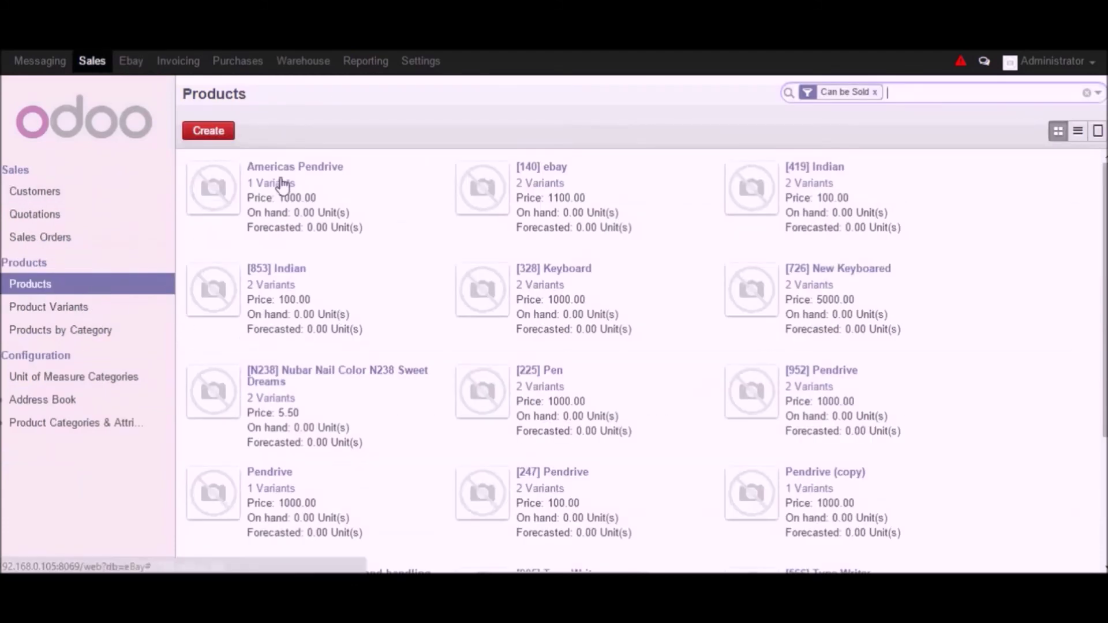
Open the Americas Pendrive record from the Product Variants in Sales
click(68, 293)
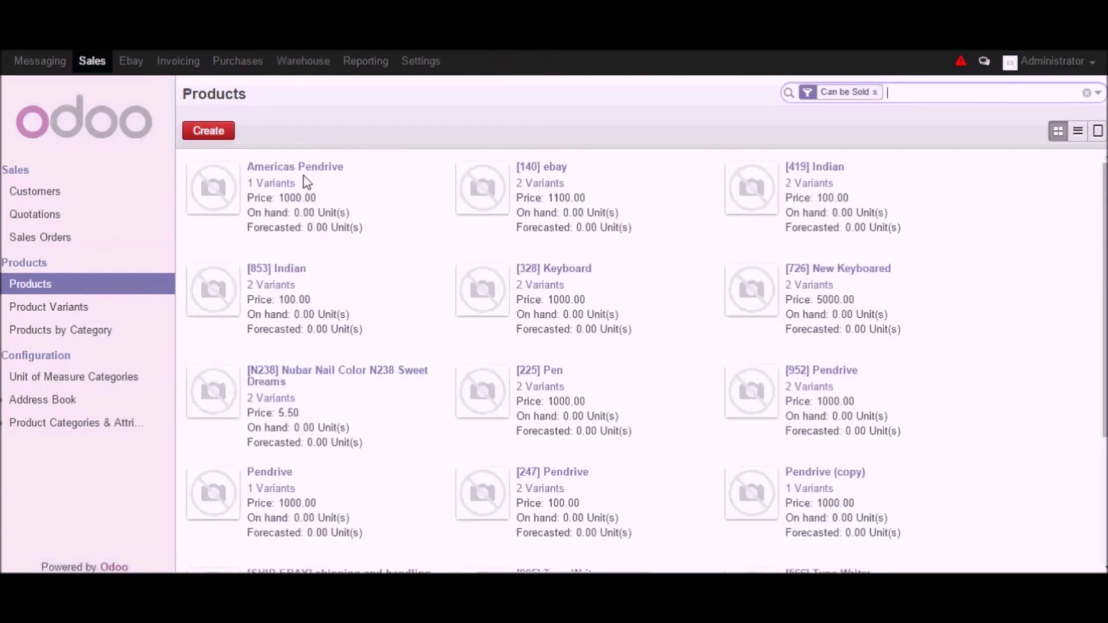
click(53, 306)
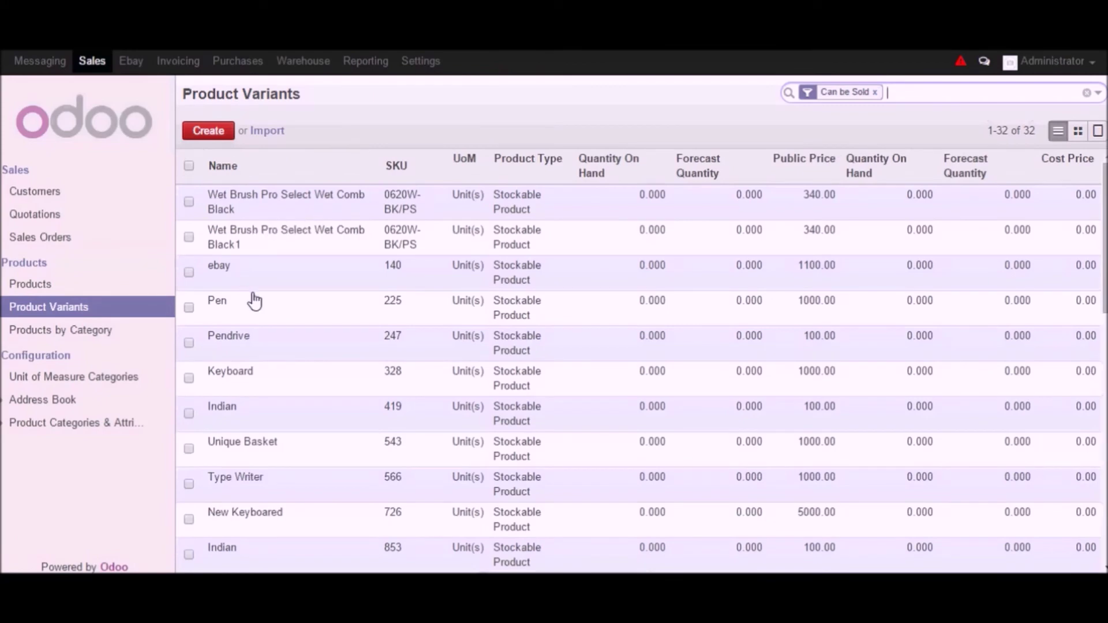
scroll(271, 317, down, 6)
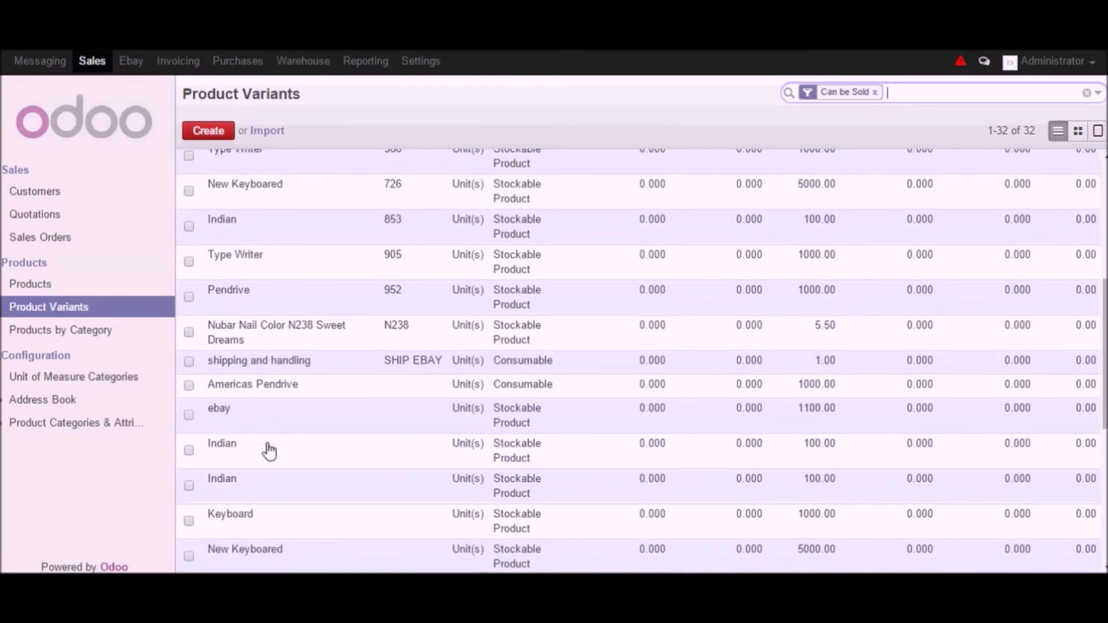
scroll(269, 451, down, 2)
click(243, 306)
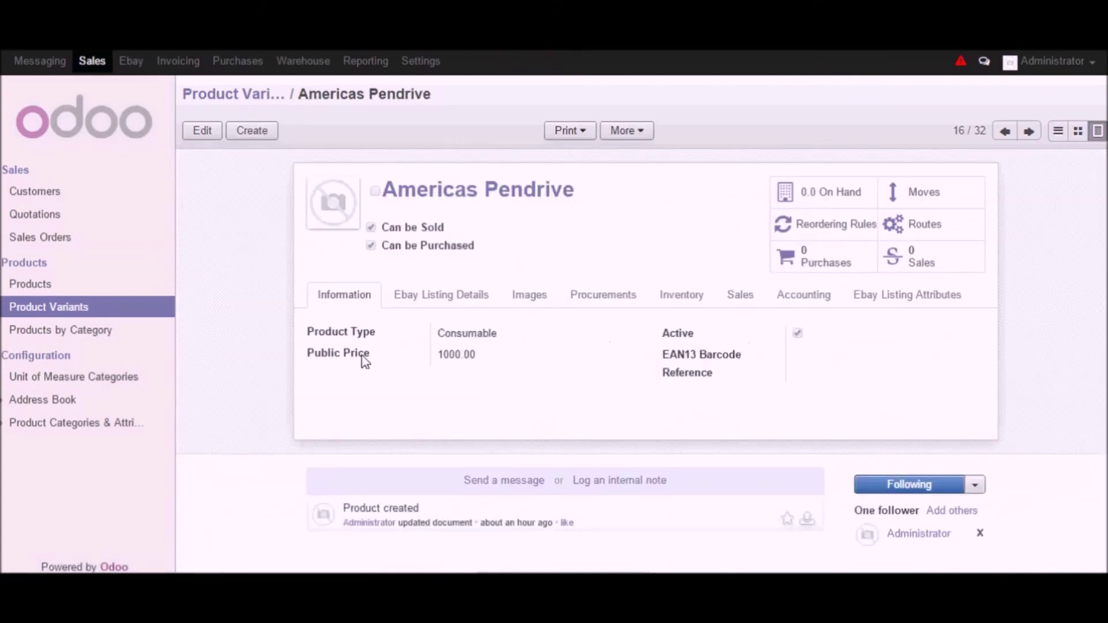
Review the variant's Ebay Listing Details, opening the full record of its listing and closing it again
click(453, 303)
scroll(646, 389, down, 2)
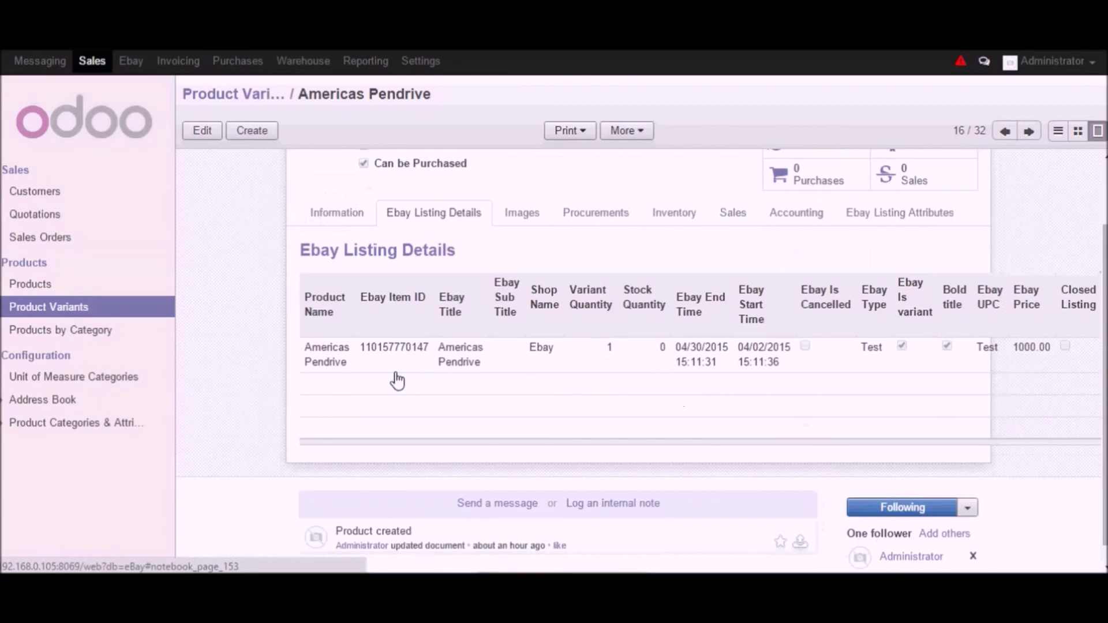
drag(359, 349, 426, 352)
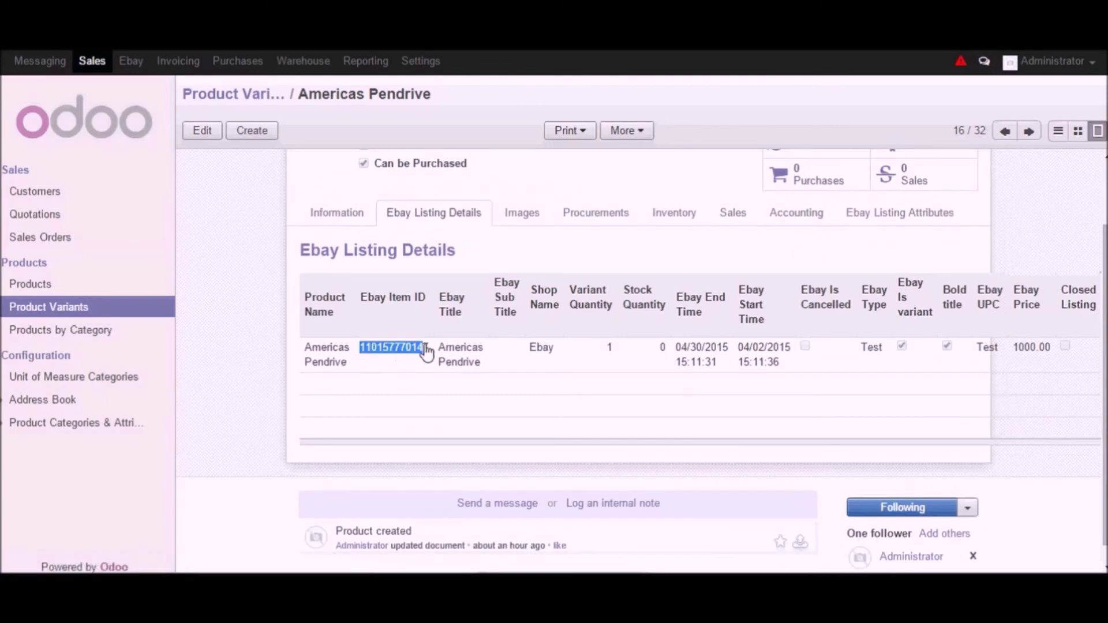
click(427, 351)
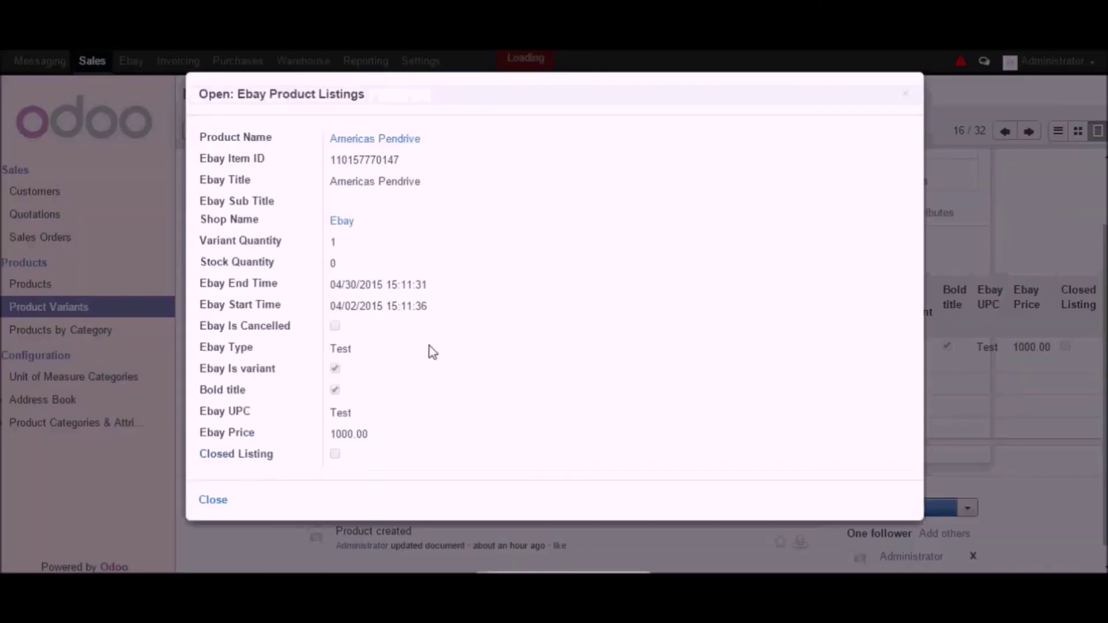
click(213, 499)
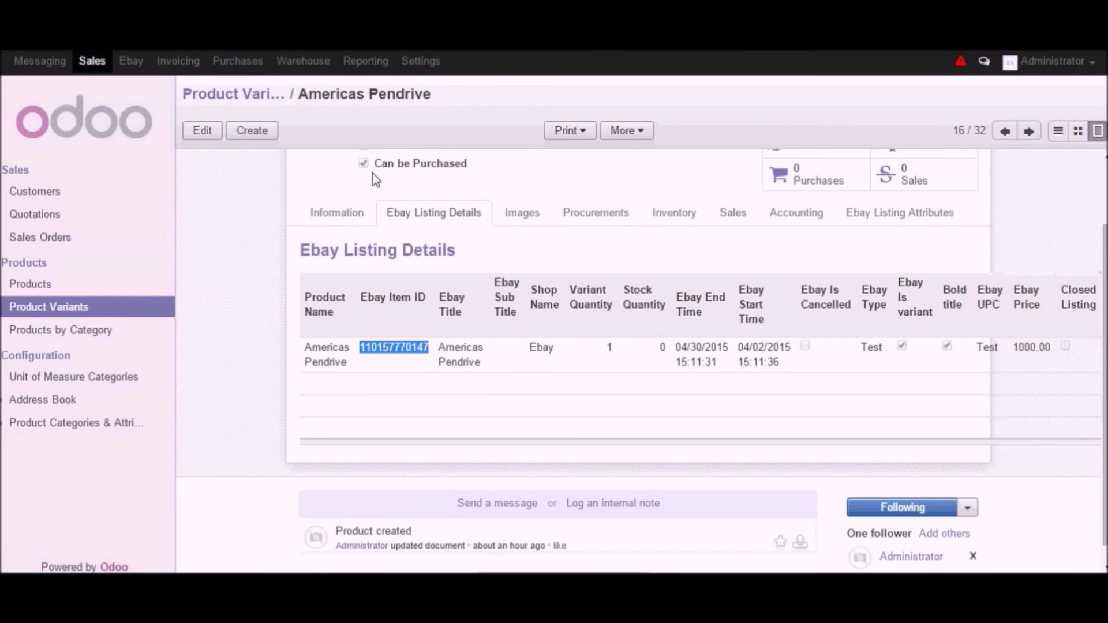
Copy the listing's Ebay Item ID and search for it in all categories on the eBay Sandbox site
right_click(391, 350)
click(420, 362)
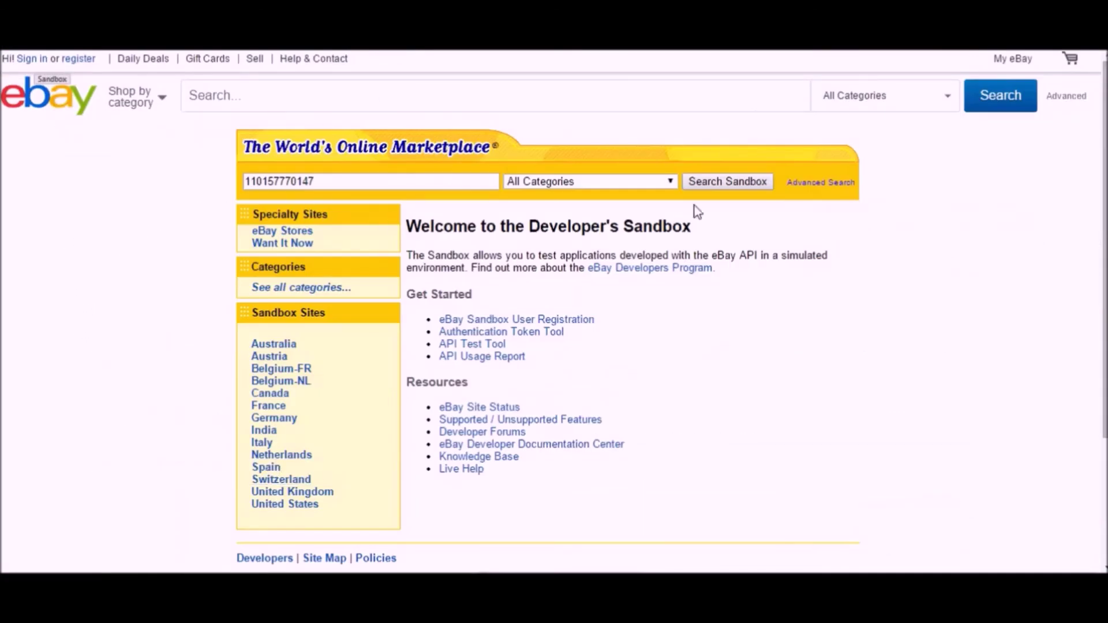
click(725, 183)
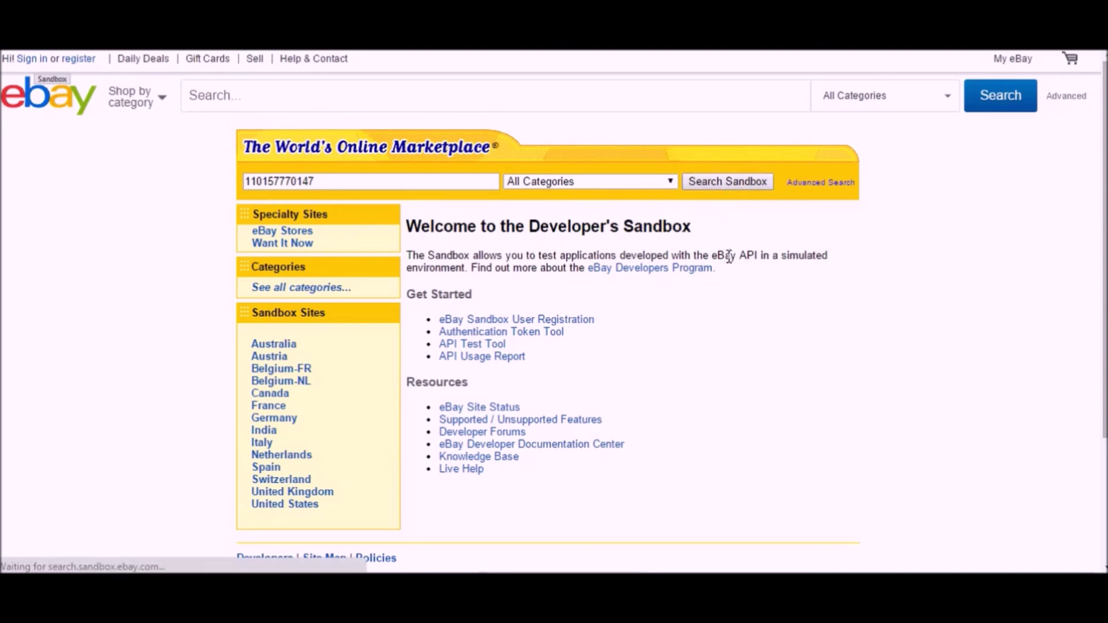
click(724, 182)
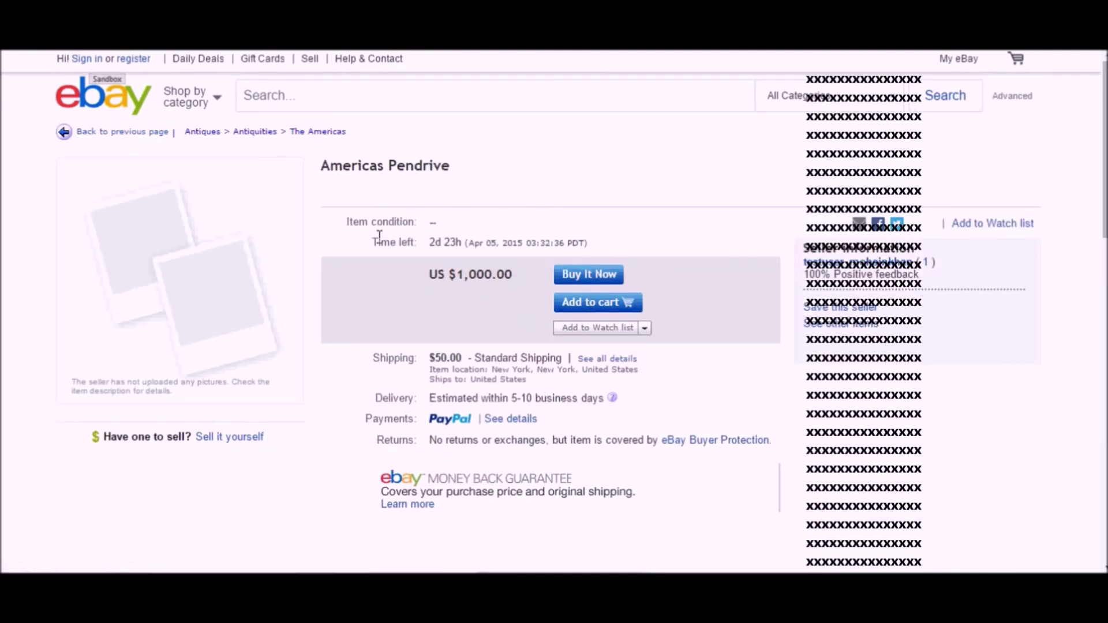
Examine the published Americas Pendrive listing's title, price, shipping summary and Material item specific on eBay
drag(320, 167, 458, 164)
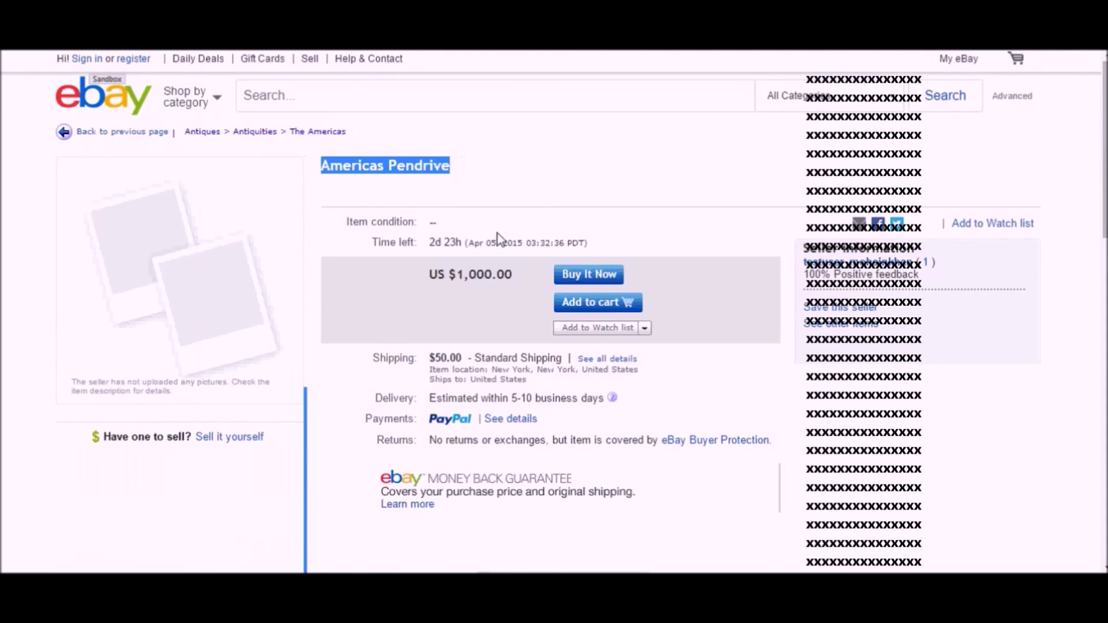
click(508, 174)
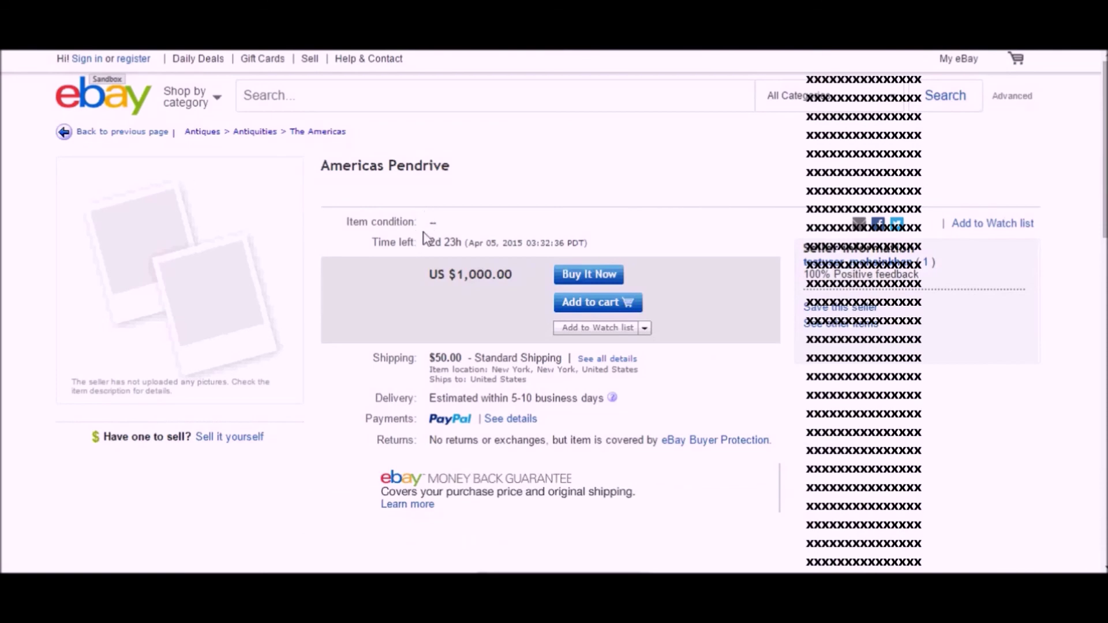
scroll(725, 487, down, 5)
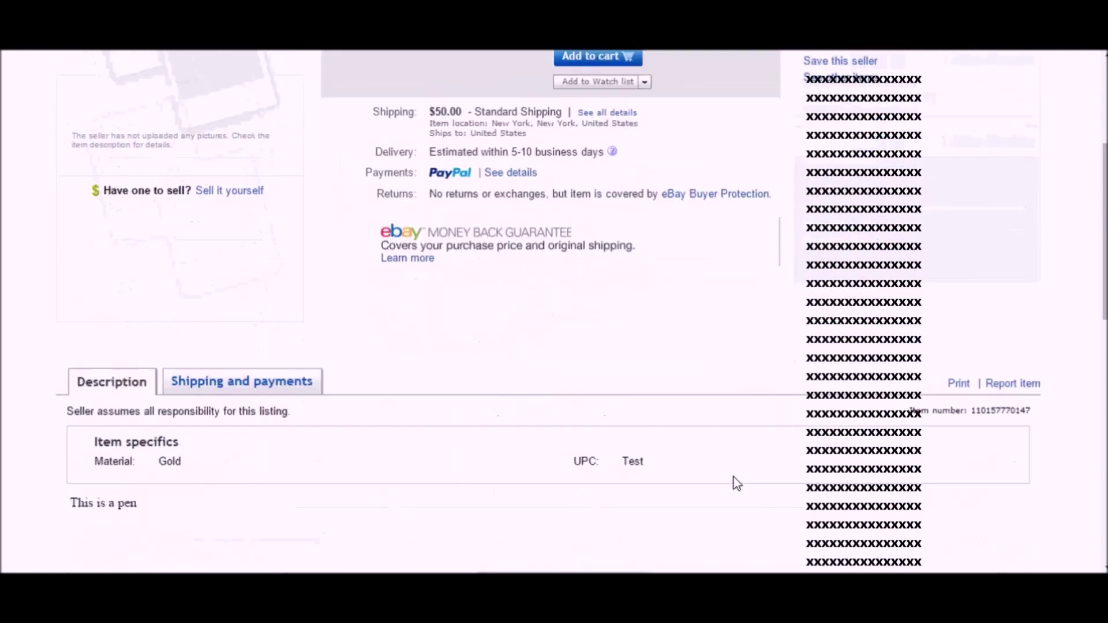
scroll(566, 485, down, 2)
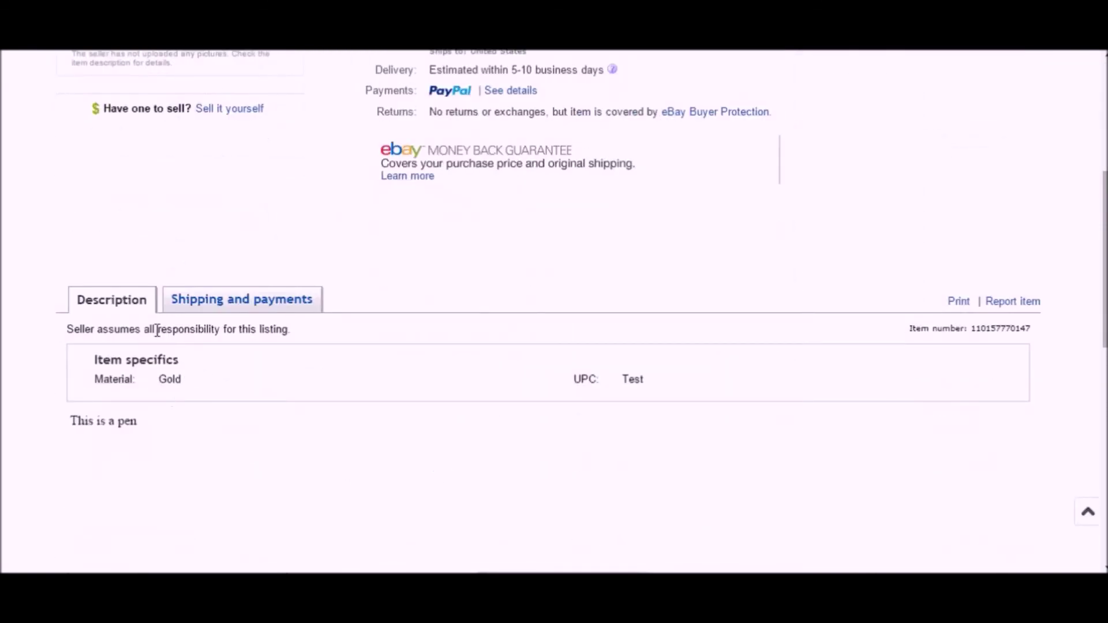
drag(151, 375, 103, 372)
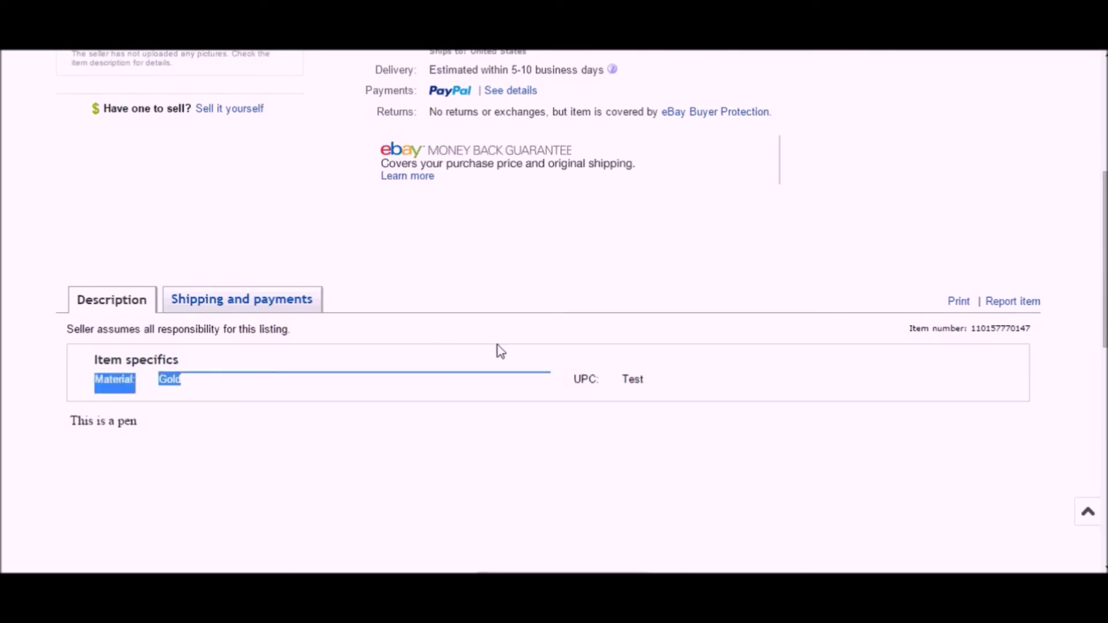
Examine the published listing's shipping and handling terms, return policy and payment details
scroll(517, 356, down, 4)
scroll(453, 353, up, 2)
click(238, 223)
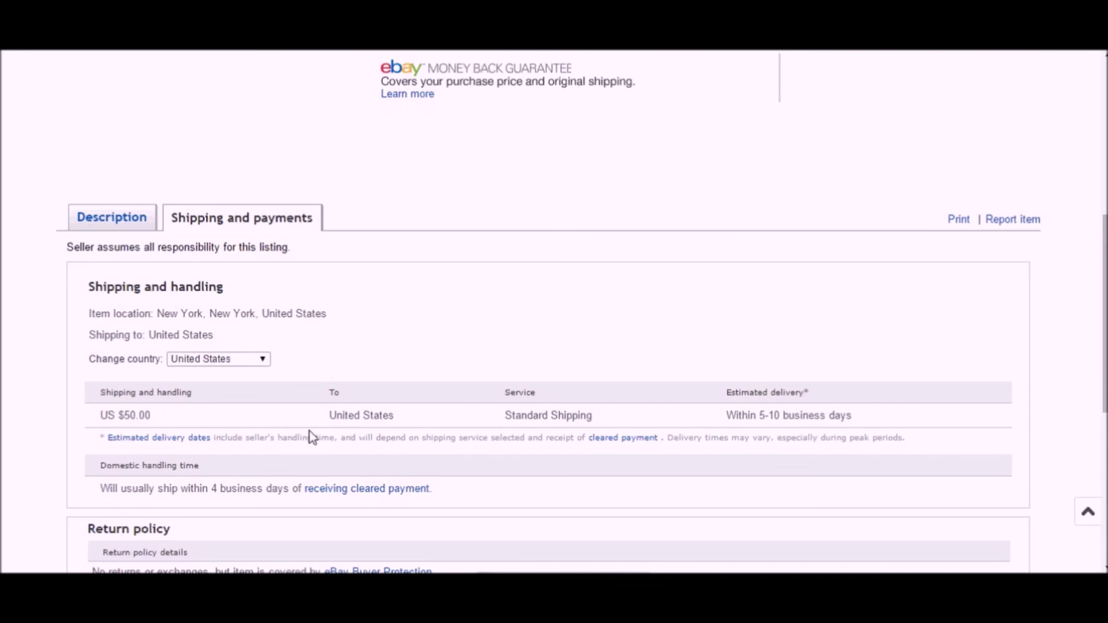
triple_click(140, 414)
drag(328, 416, 899, 418)
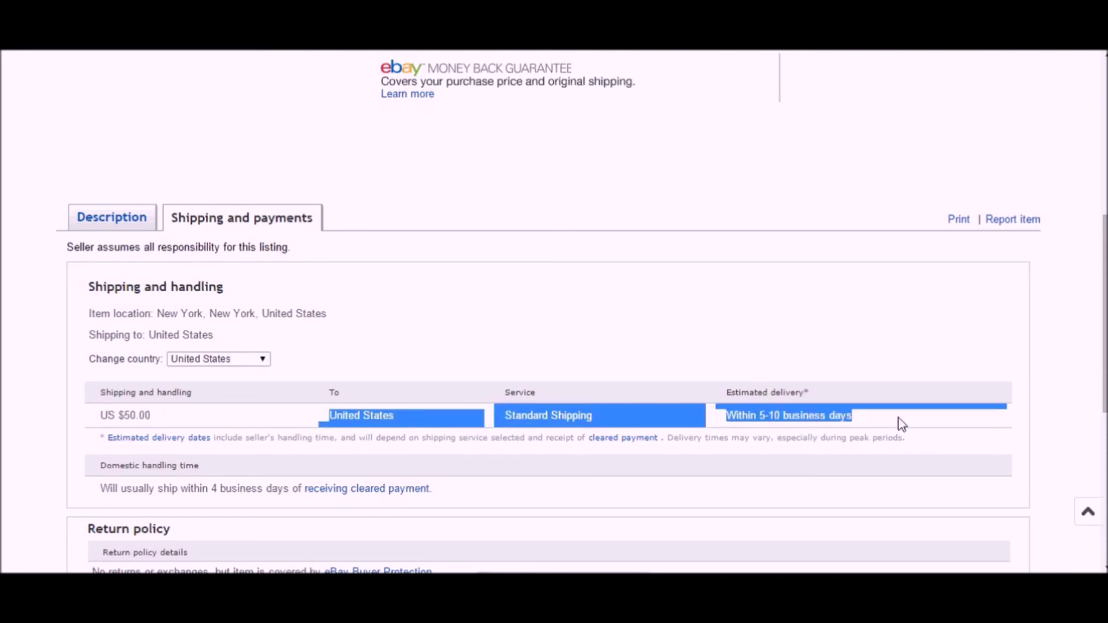
click(912, 435)
scroll(694, 487, down, 3)
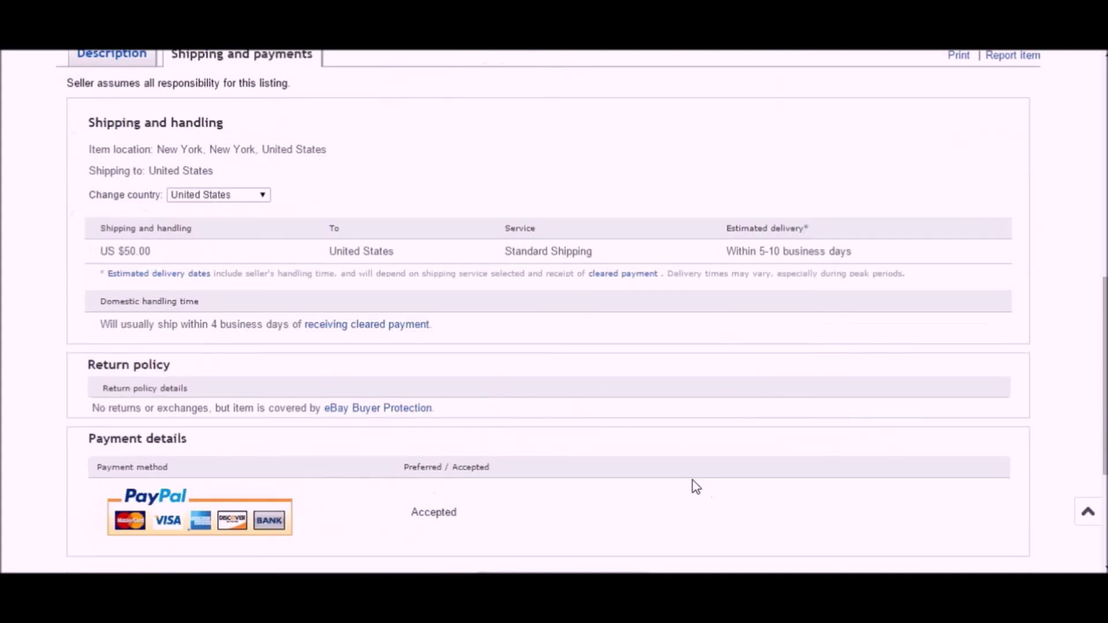
drag(91, 413, 448, 407)
scroll(549, 458, down, 2)
scroll(548, 458, down, 3)
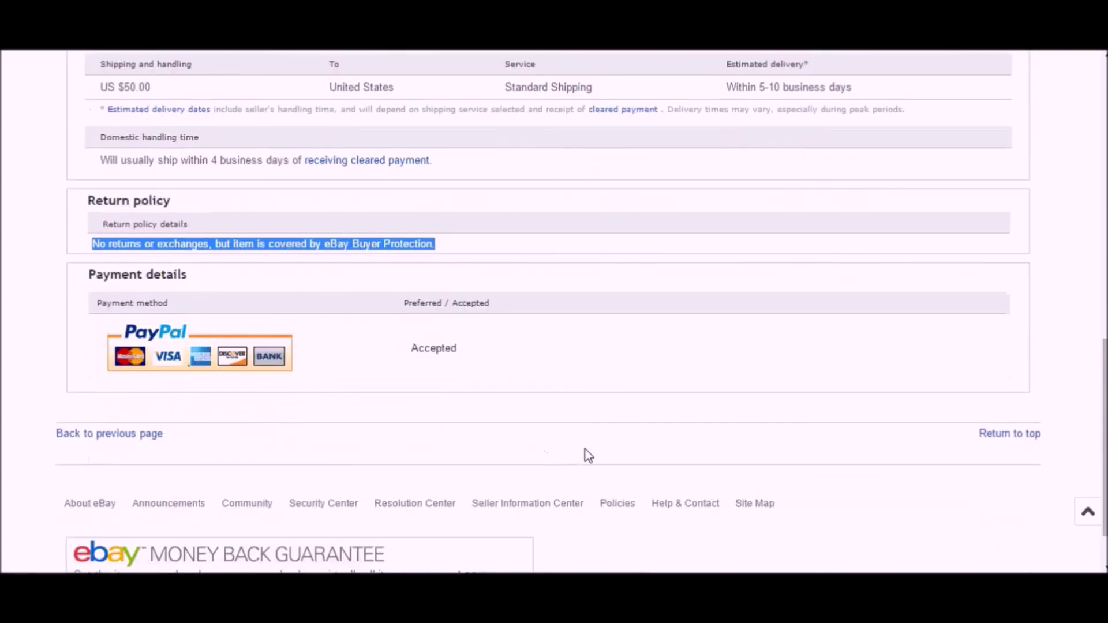